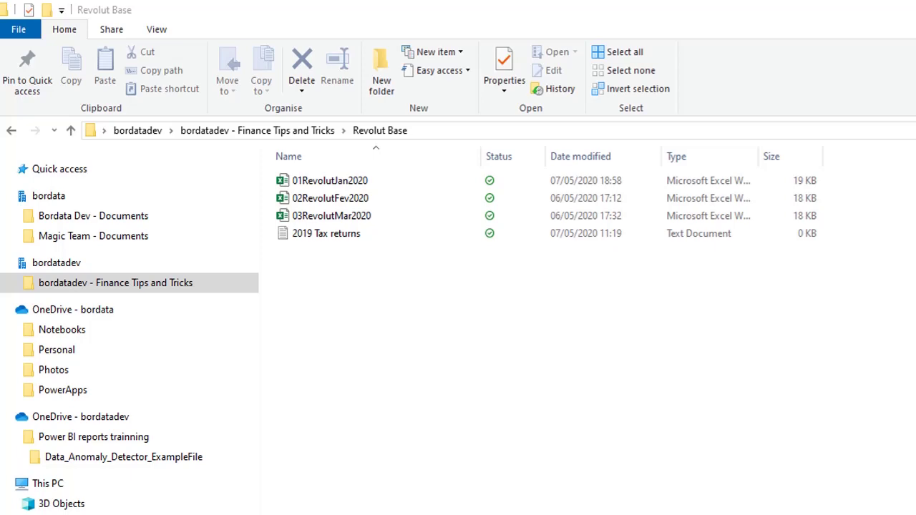
Open the 01RevolutJan2020 workbook and examine the layout of its header block and EUR statement
{"action": "double_click", "coordinate": [329, 181]}
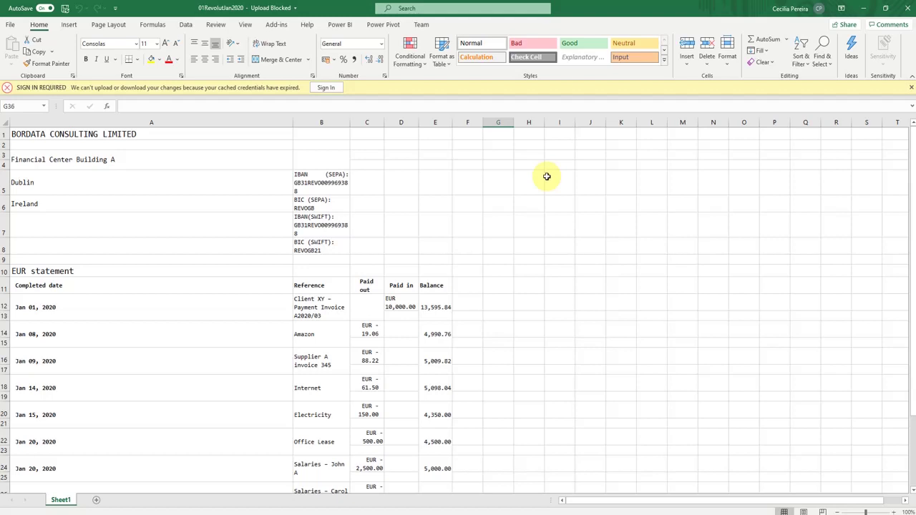
{"action": "left_click_drag", "start_coordinate": [201, 152], "coordinate": [210, 227]}
{"action": "scroll", "coordinate": [210, 227], "scroll_direction": "down", "scroll_amount": 5}
{"action": "scroll", "coordinate": [211, 333], "scroll_direction": "up", "scroll_amount": 3}
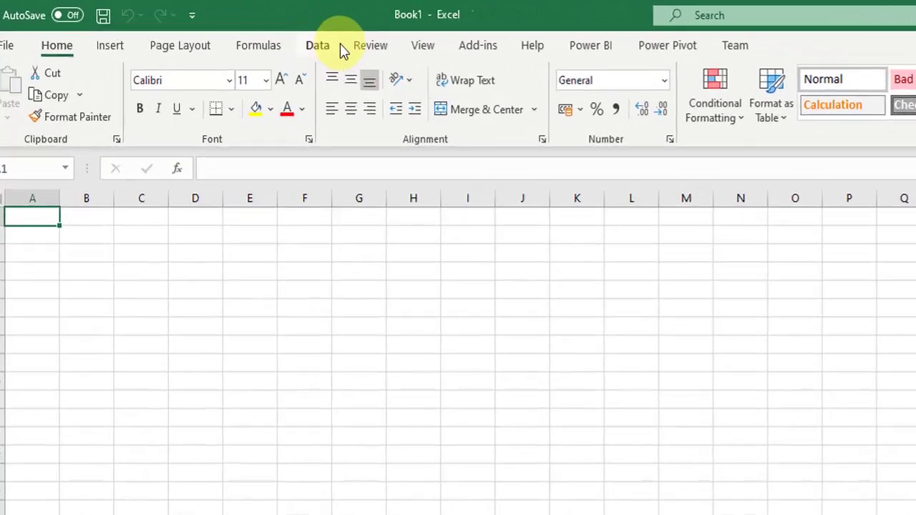
Import data from the Revolut Base folder into the blank Excel workbook and open its file list for transformation in Power Query
{"action": "left_click", "coordinate": [181, 25]}
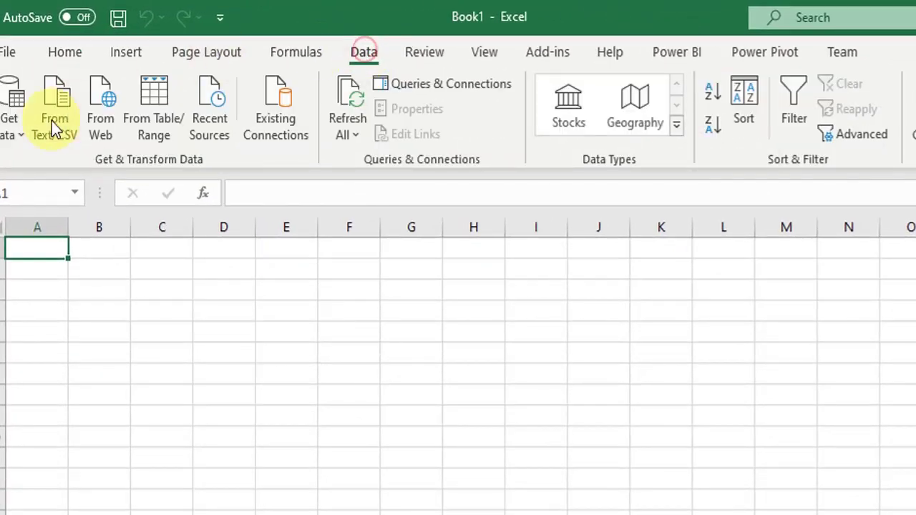
{"action": "left_click", "coordinate": [11, 125]}
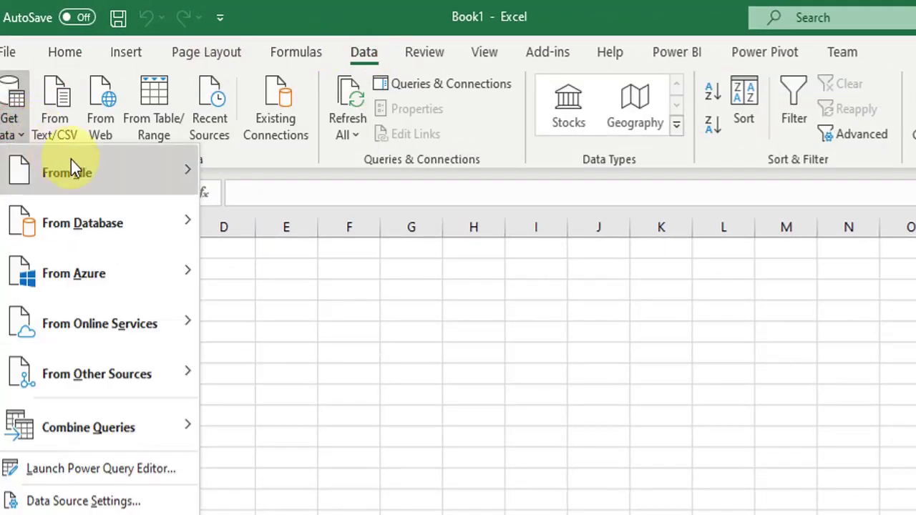
{"action": "mouse_move", "coordinate": [71, 168]}
{"action": "left_click", "coordinate": [305, 362]}
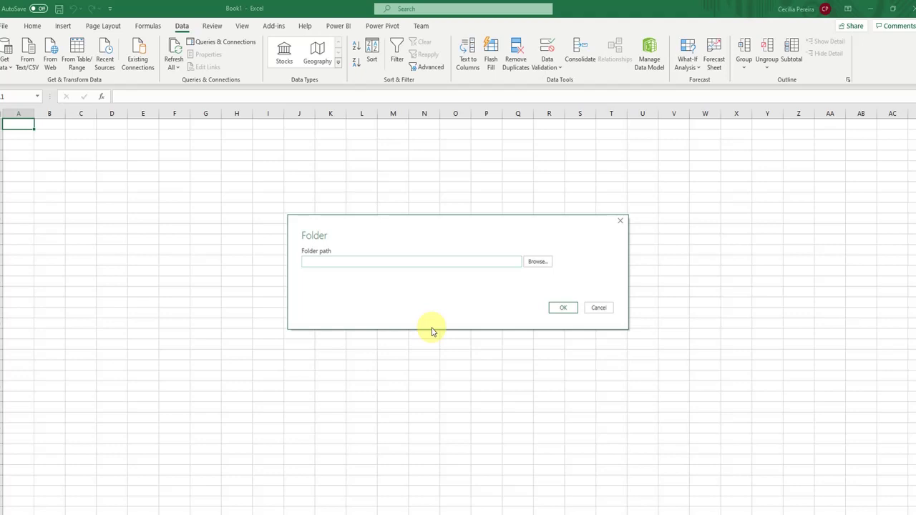
{"action": "left_click", "coordinate": [355, 261]}
{"action": "type", "text": "C:\\Users\\cissa\\bordatadev\\bordatadev - Finance Tips and Tricks\\Revolut Base"}
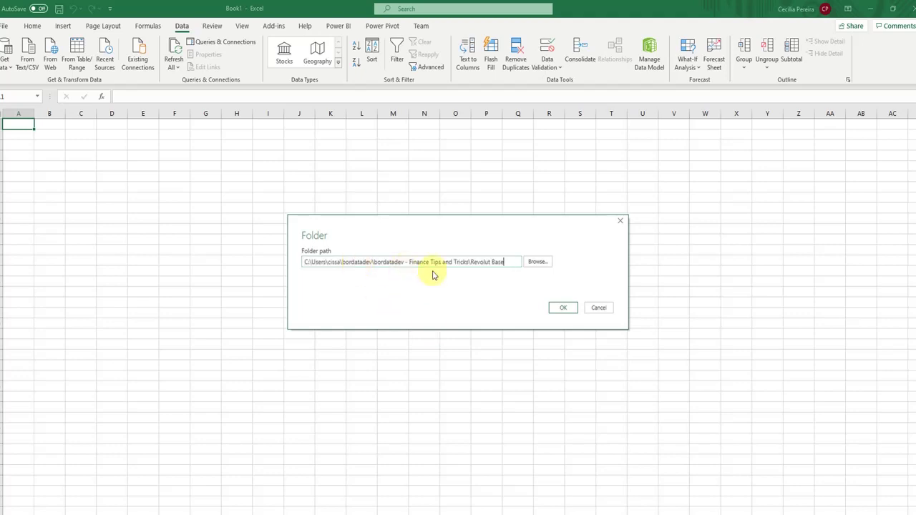
{"action": "left_click", "coordinate": [563, 308]}
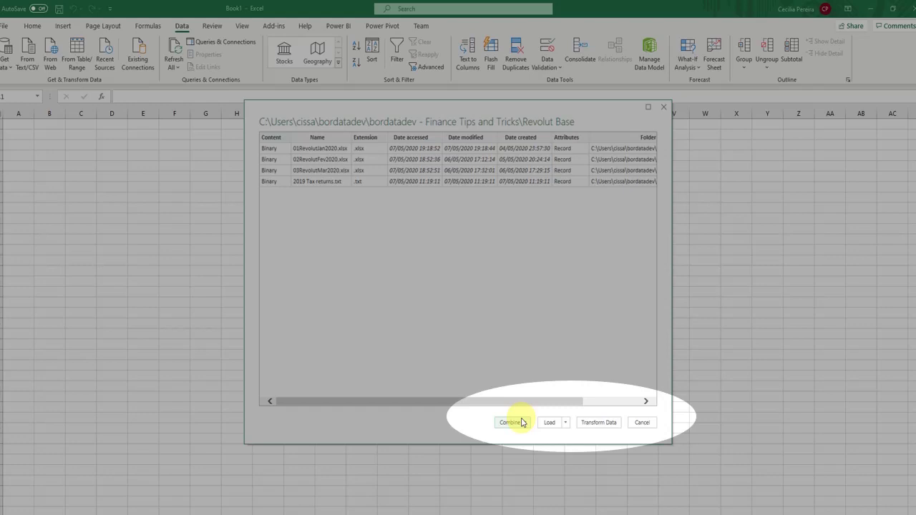
{"action": "left_click", "coordinate": [599, 422]}
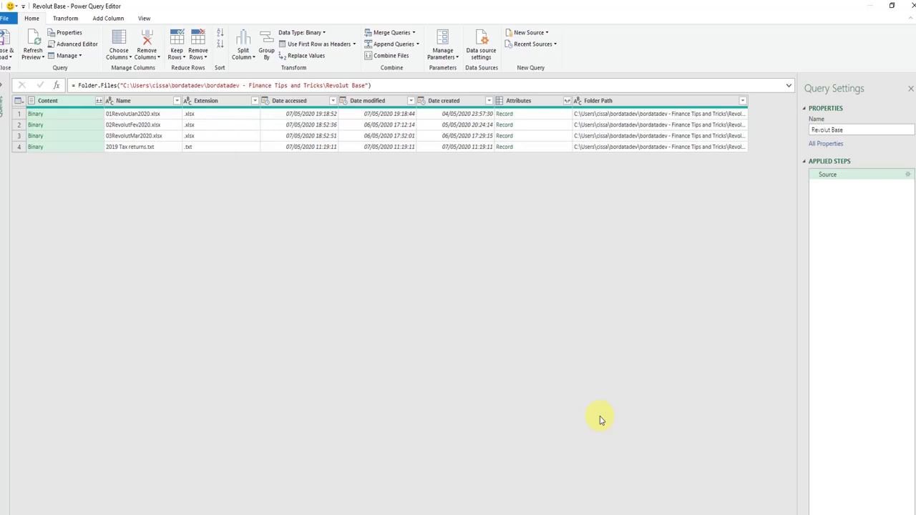
Filter the Extension column to exclude .txt files and keep only .xlsx files
{"action": "left_click", "coordinate": [247, 146]}
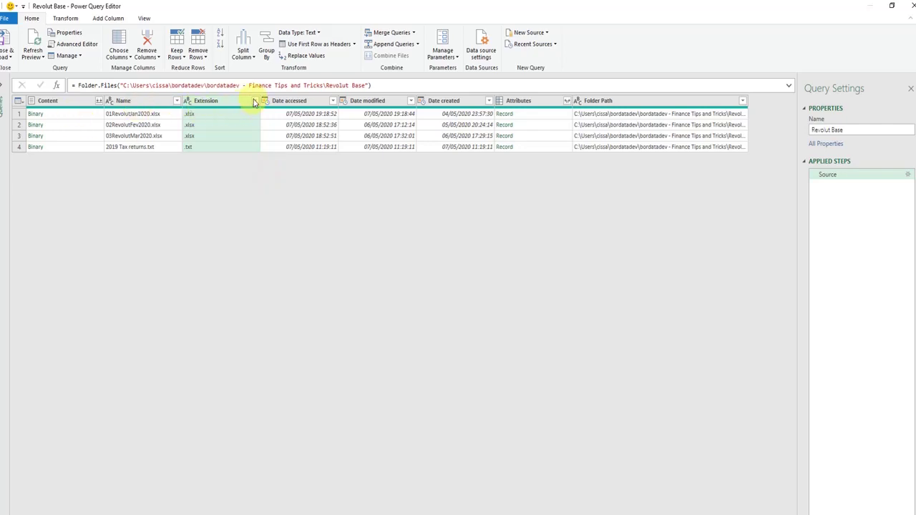
{"action": "left_click", "coordinate": [254, 101]}
{"action": "left_click", "coordinate": [117, 221]}
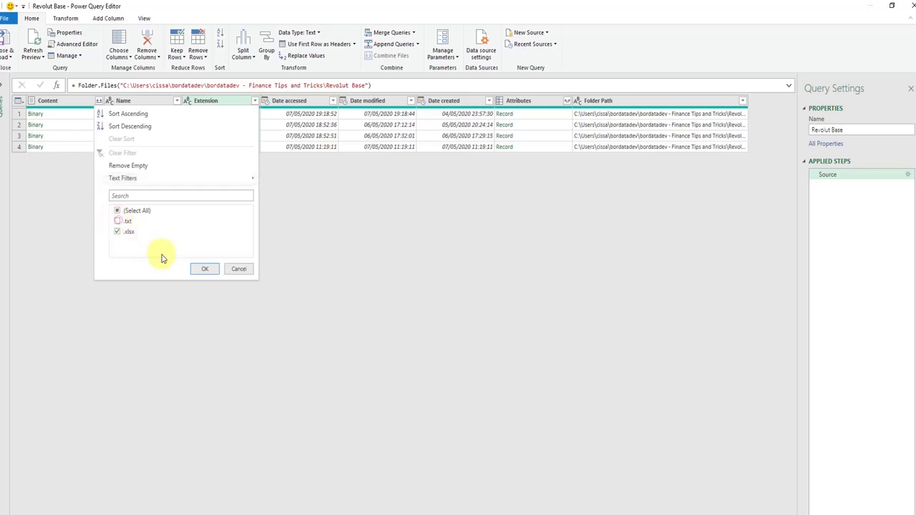
{"action": "left_click", "coordinate": [204, 269]}
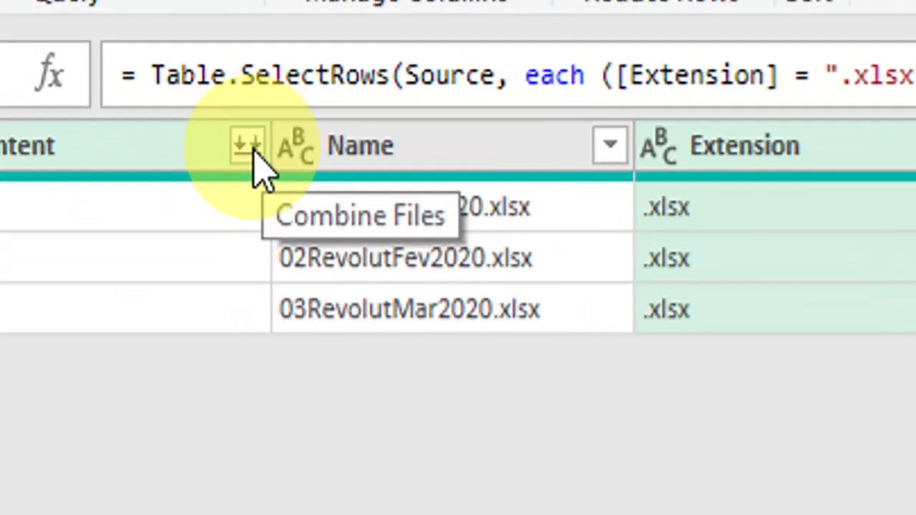
Combine the files in the Content column using the first file as sample and Sheet1, and review the combined rows
{"action": "left_click", "coordinate": [99, 102]}
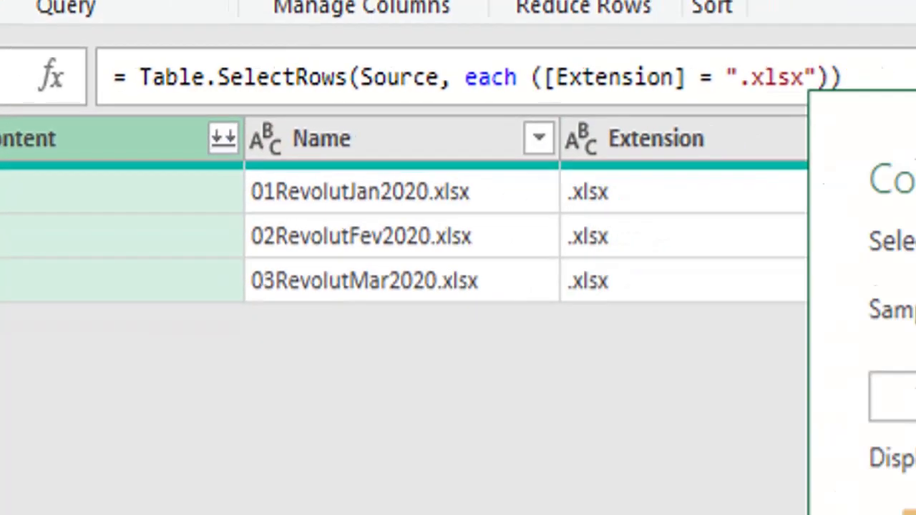
{"action": "left_click", "coordinate": [484, 156]}
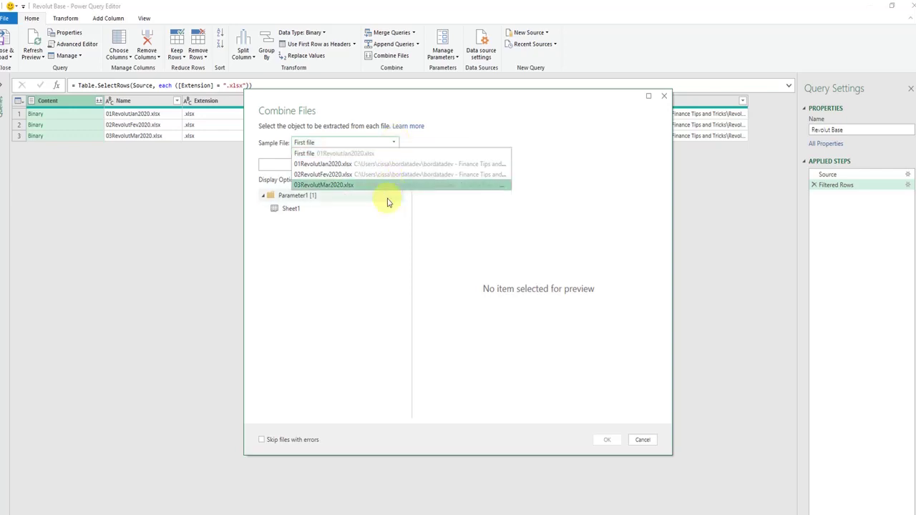
{"action": "left_click", "coordinate": [290, 208]}
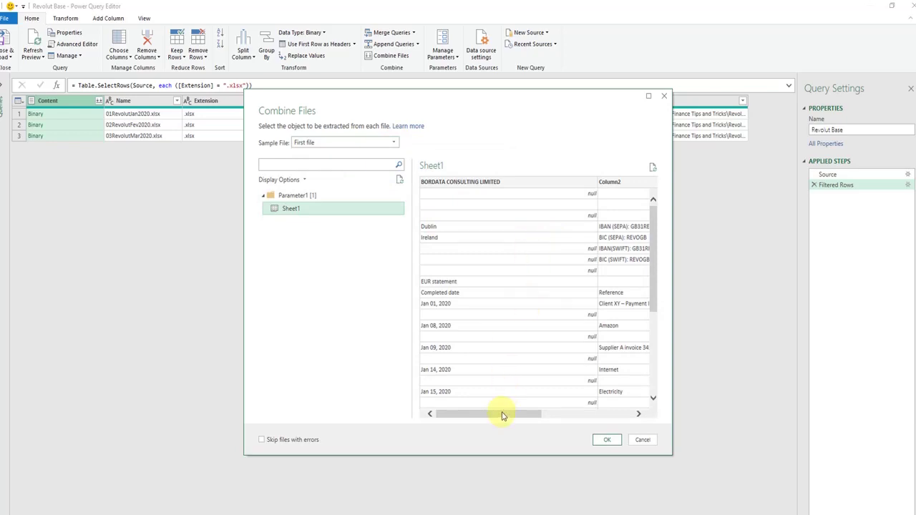
{"action": "left_click_drag", "start_coordinate": [503, 414], "coordinate": [590, 418]}
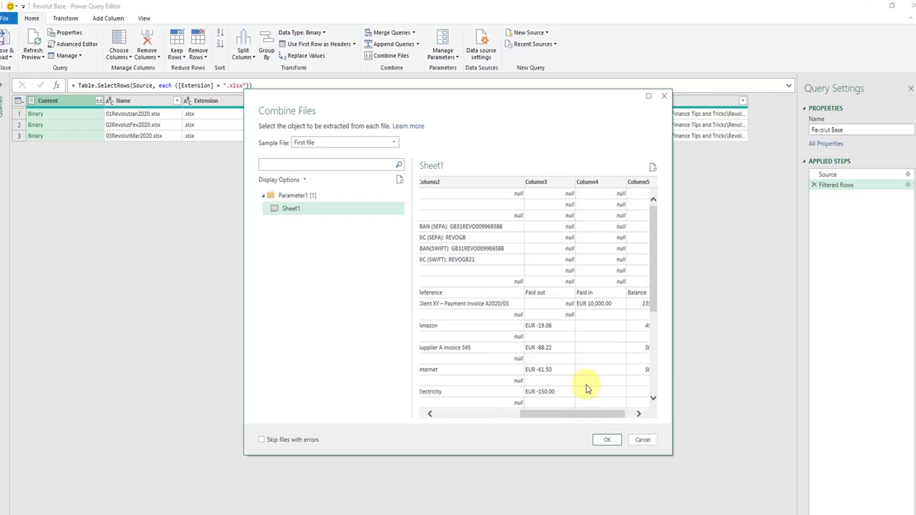
{"action": "left_click", "coordinate": [604, 439]}
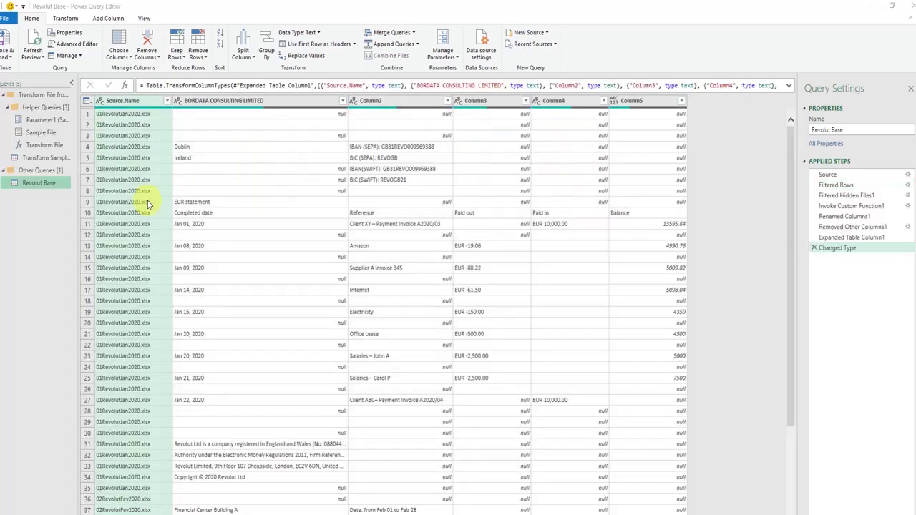
{"action": "scroll", "coordinate": [153, 215], "scroll_direction": "down", "scroll_amount": 10}
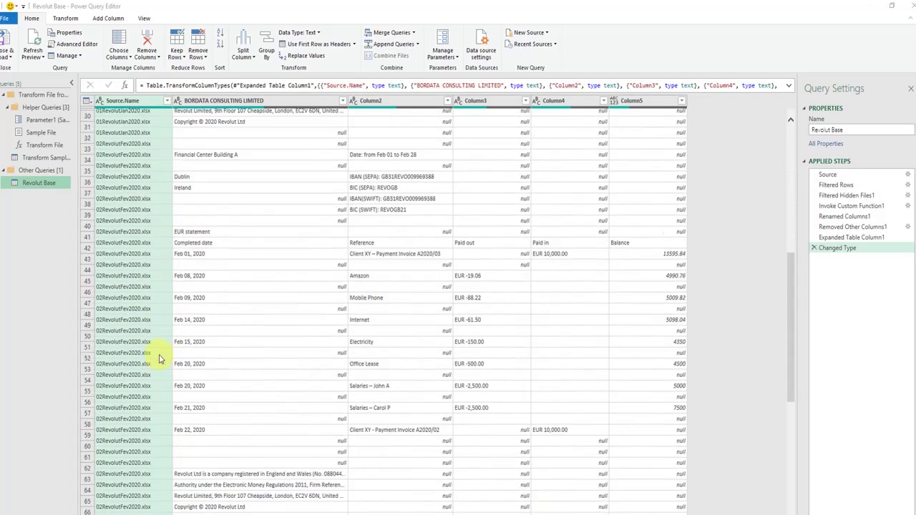
{"action": "scroll", "coordinate": [159, 357], "scroll_direction": "down", "scroll_amount": 8}
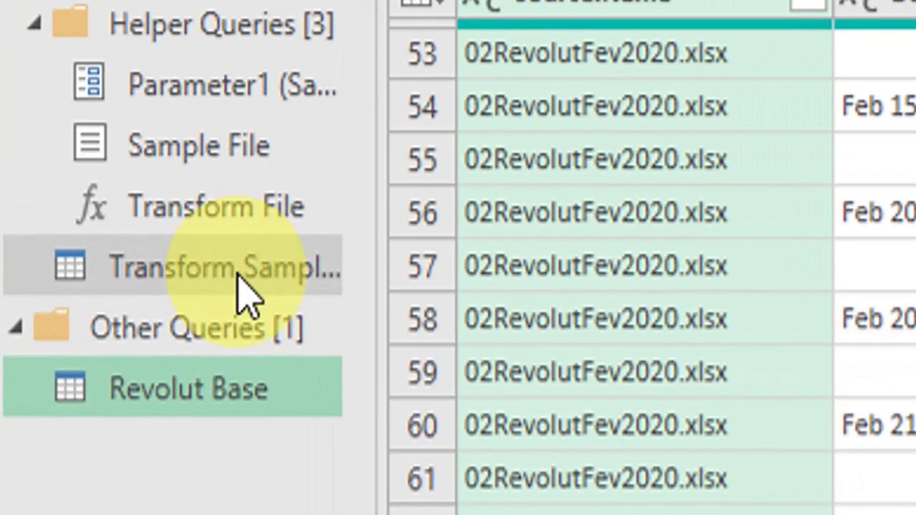
In the Transform Sample File query, remove the top 9 rows and use the first row as headers
{"action": "left_click", "coordinate": [50, 162]}
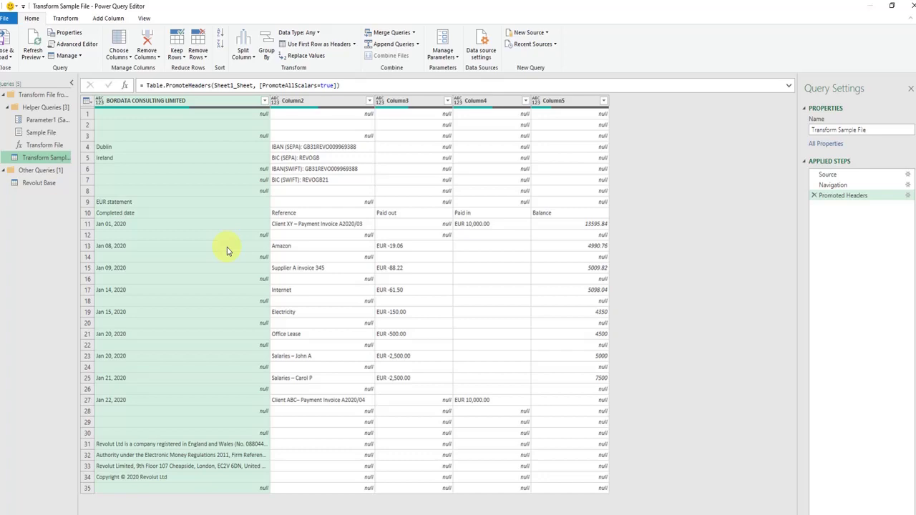
{"action": "left_click", "coordinate": [87, 212]}
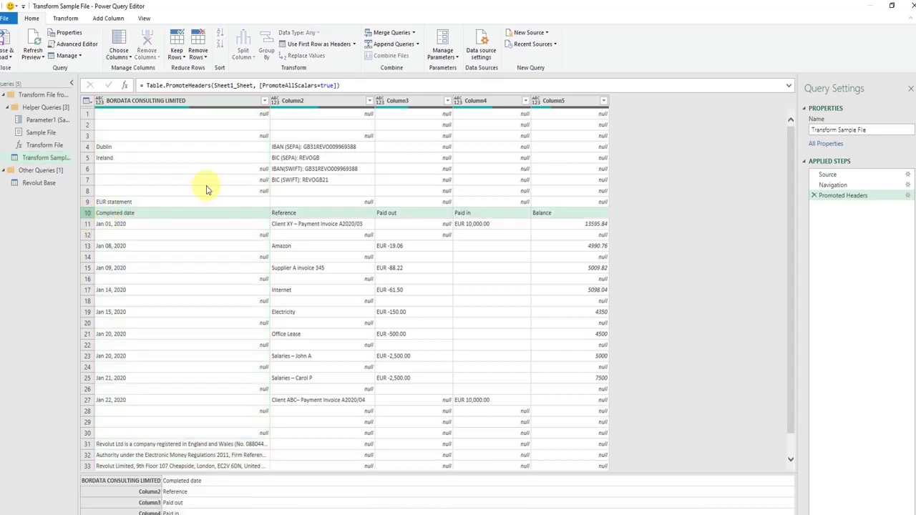
{"action": "left_click", "coordinate": [198, 56]}
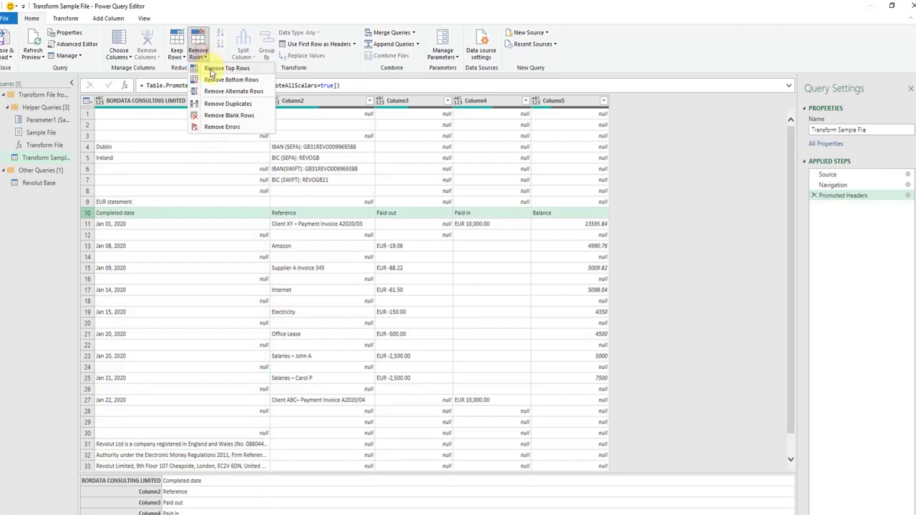
{"action": "left_click", "coordinate": [211, 69]}
{"action": "type", "text": "9"}
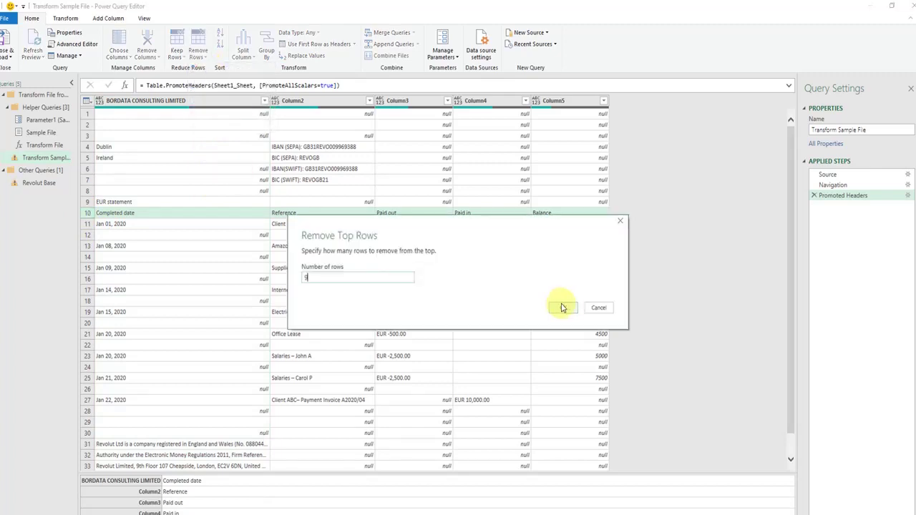
{"action": "left_click", "coordinate": [562, 308]}
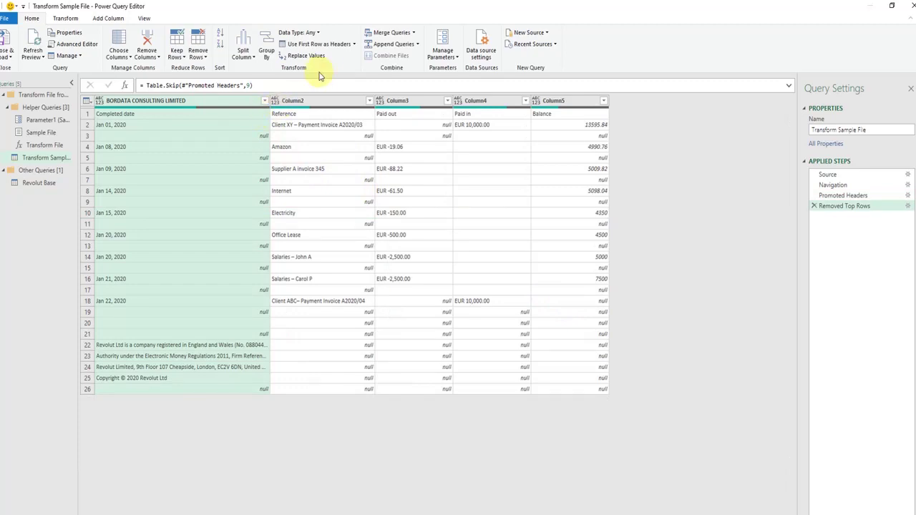
{"action": "left_click", "coordinate": [330, 45]}
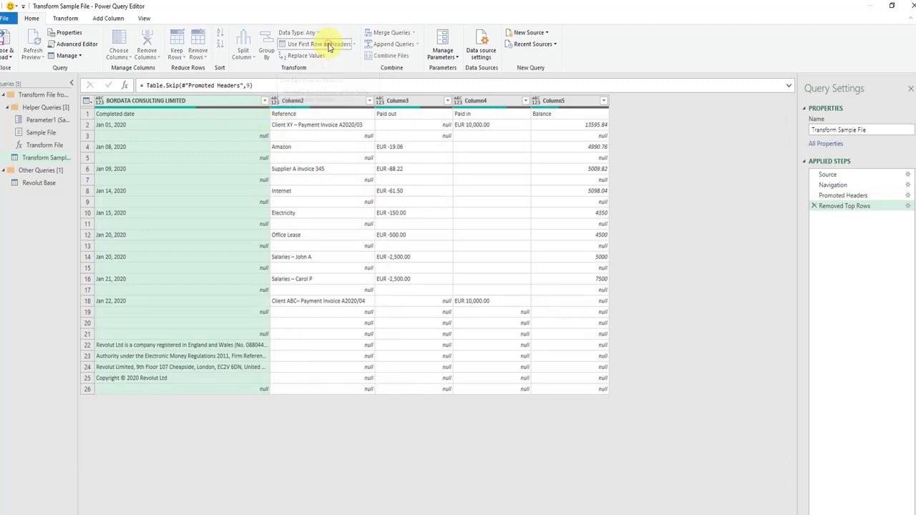
Delete the Changed Type step from both the Revolut Base query and the Transform Sample File query
{"action": "left_click", "coordinate": [56, 182]}
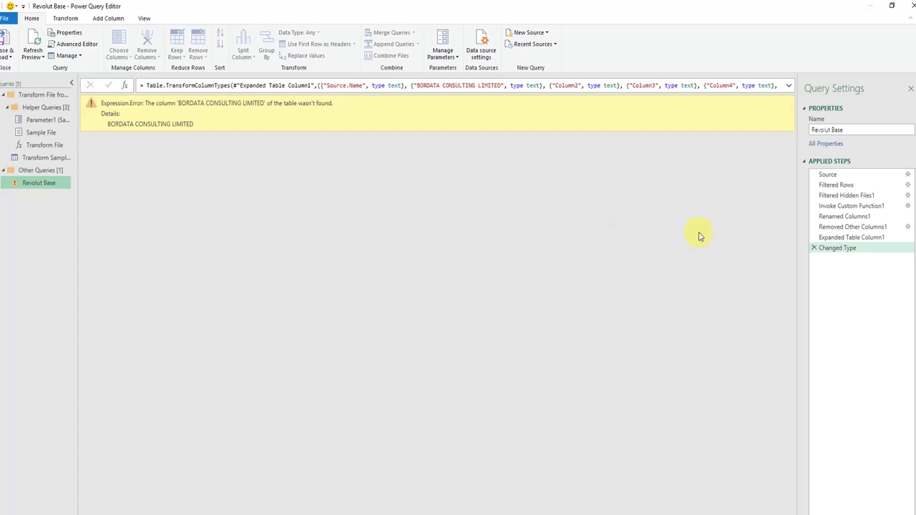
{"action": "left_click", "coordinate": [814, 249]}
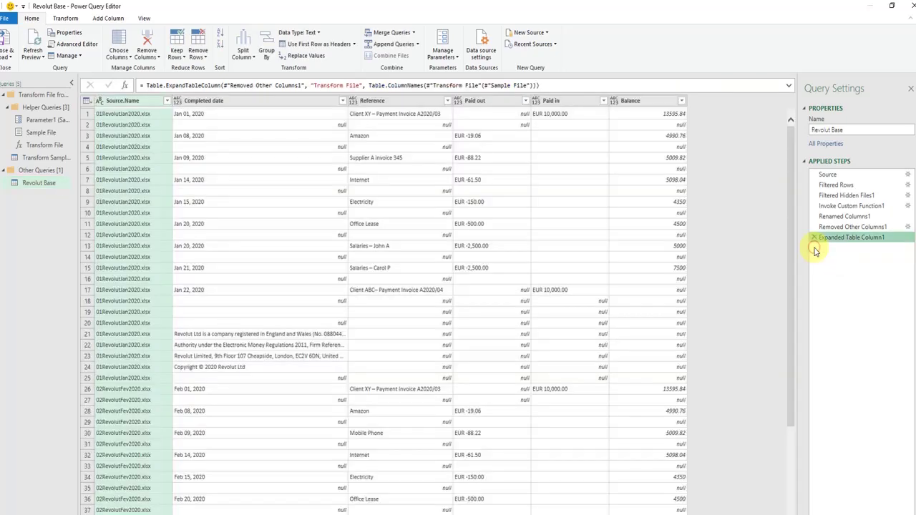
{"action": "left_click", "coordinate": [60, 159]}
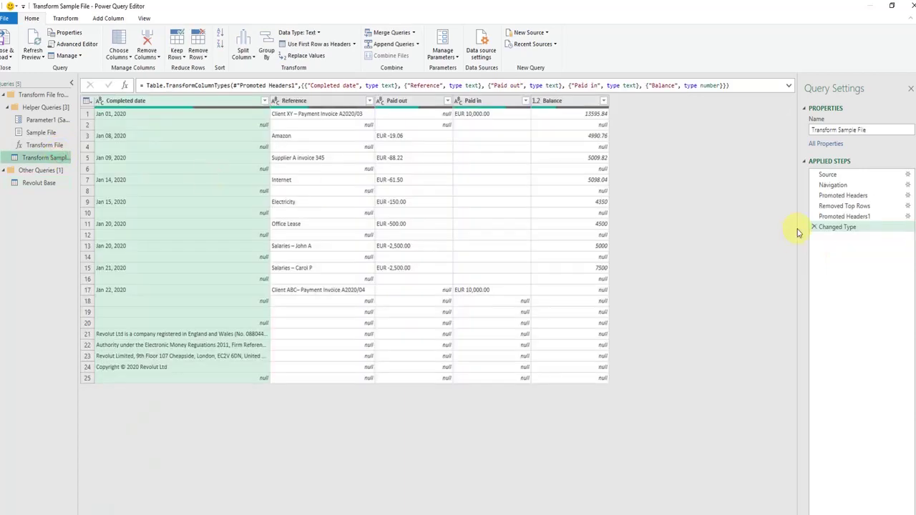
{"action": "left_click", "coordinate": [814, 227]}
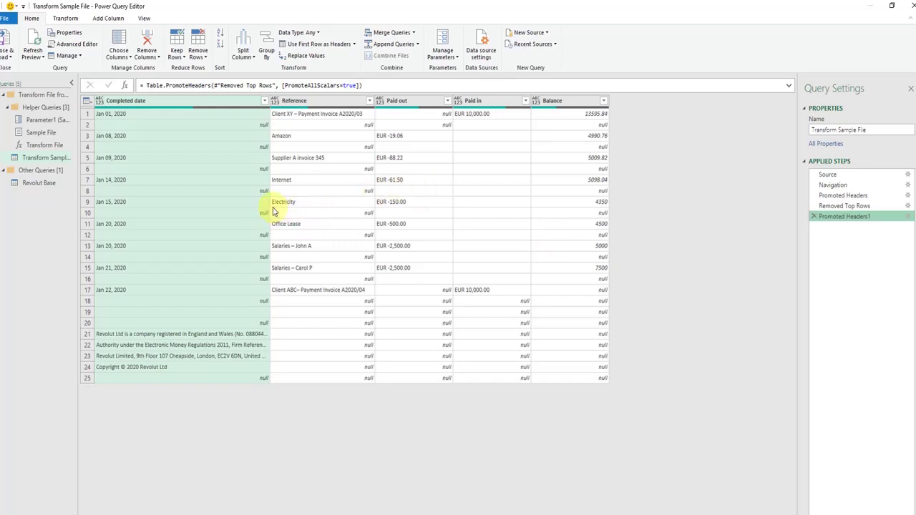
Filter the Completed date column to exclude null, blank, and the Authority, Copyright and Revolut footer texts, keeping only the dates
{"action": "left_click", "coordinate": [264, 102]}
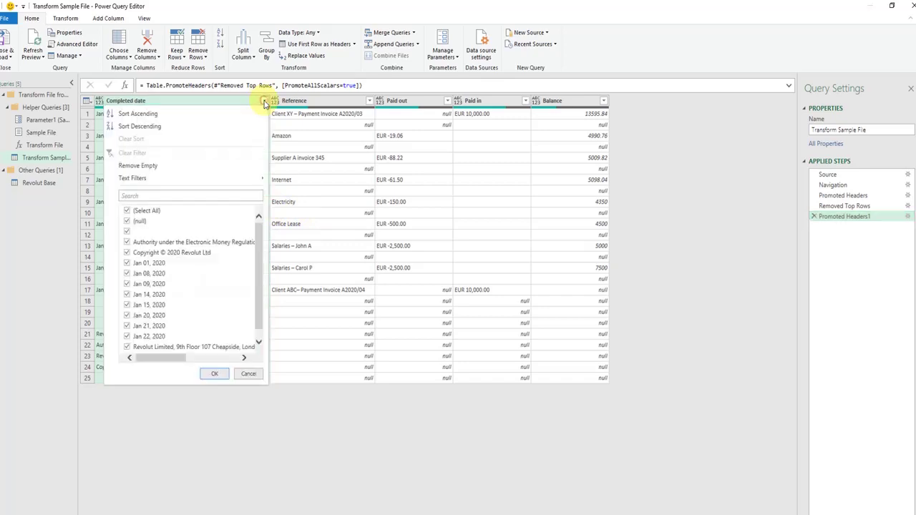
{"action": "left_click", "coordinate": [127, 222]}
{"action": "left_click", "coordinate": [126, 232]}
{"action": "left_click", "coordinate": [127, 242]}
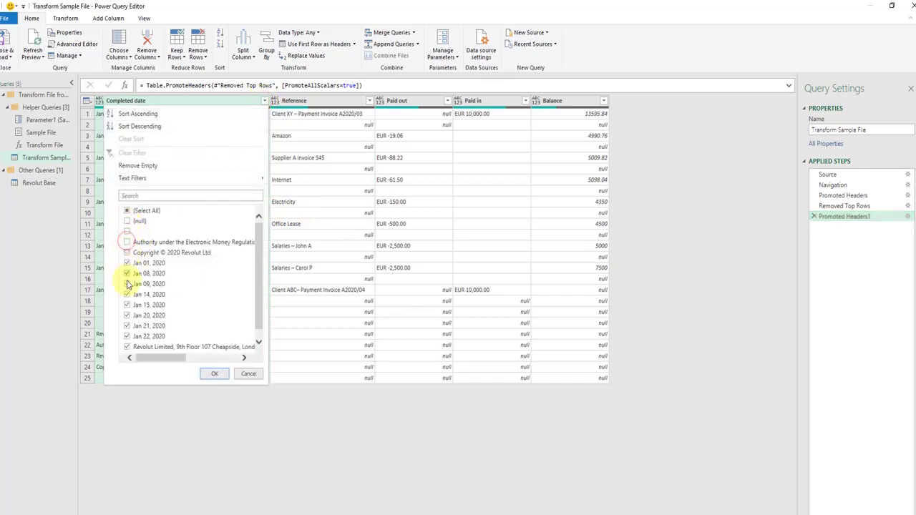
{"action": "left_click", "coordinate": [126, 347]}
{"action": "left_click", "coordinate": [214, 373]}
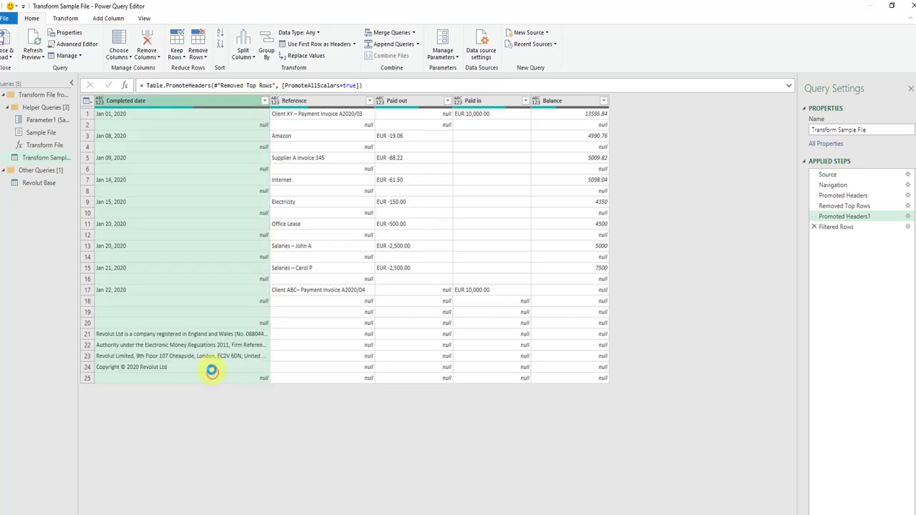
Remove the text EUR from the Paid out and Paid in columns by replacing it with an empty value
{"action": "left_click", "coordinate": [421, 101]}
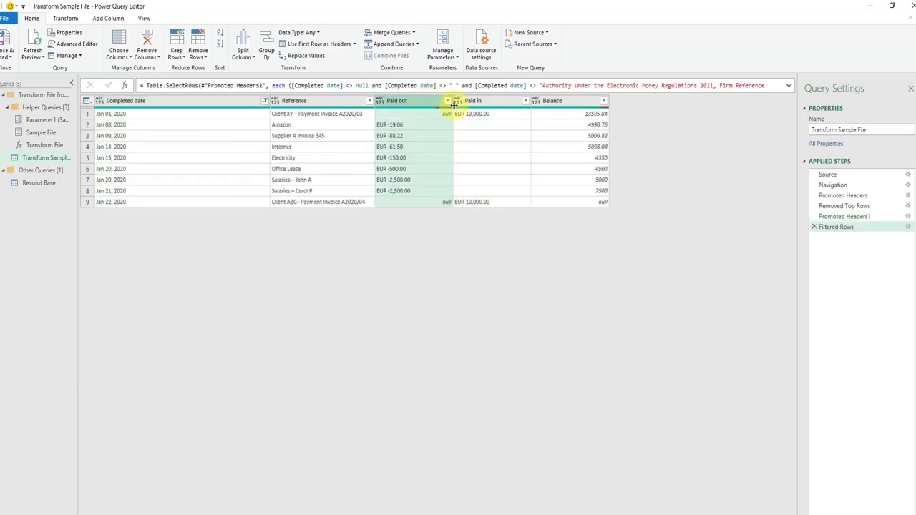
{"action": "left_click", "coordinate": [477, 104], "text": "ctrl"}
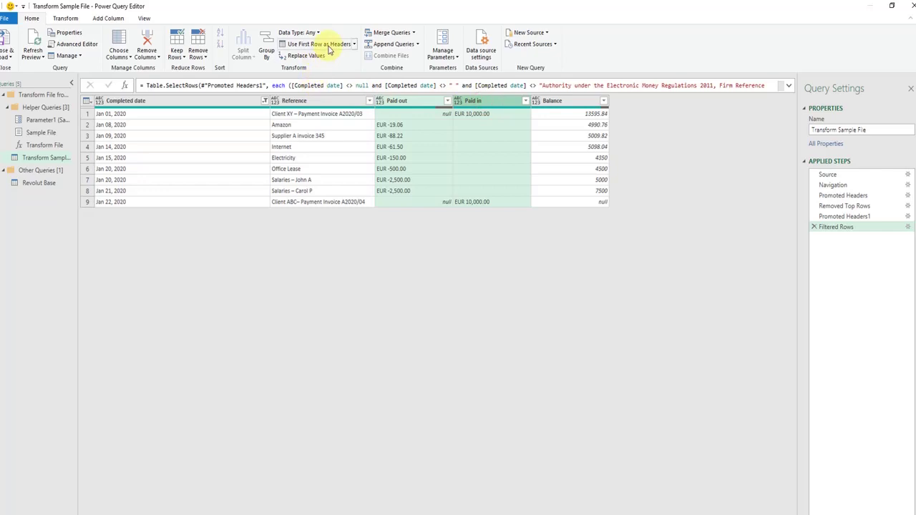
{"action": "left_click", "coordinate": [309, 56]}
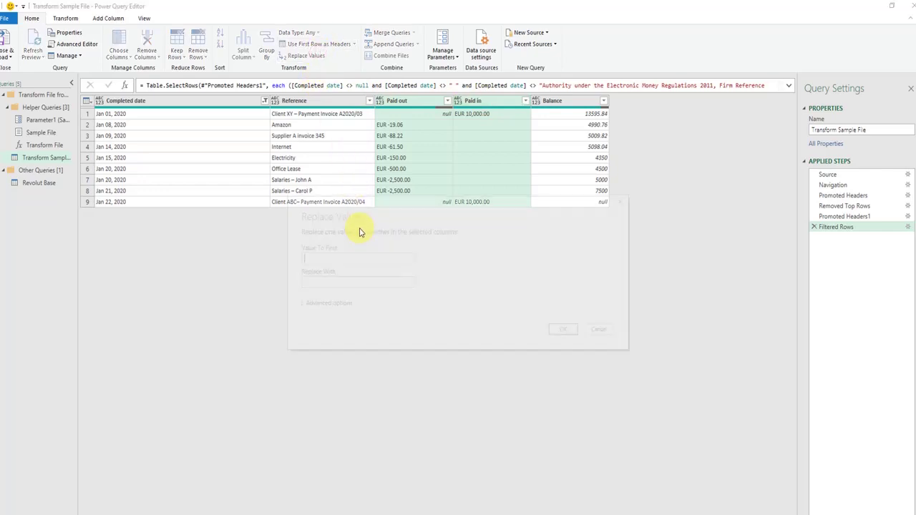
{"action": "type", "text": "E"}
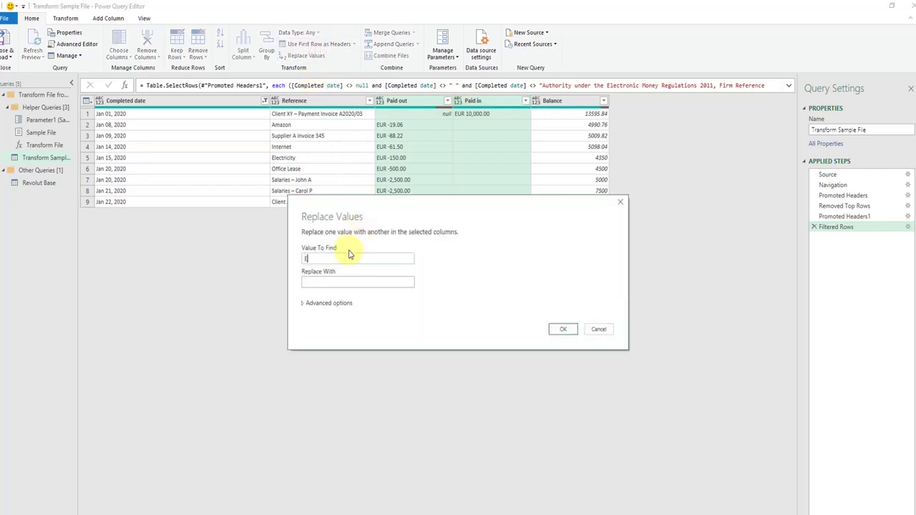
{"action": "type", "text": "UR"}
{"action": "left_click", "coordinate": [350, 282]}
{"action": "left_click", "coordinate": [559, 329]}
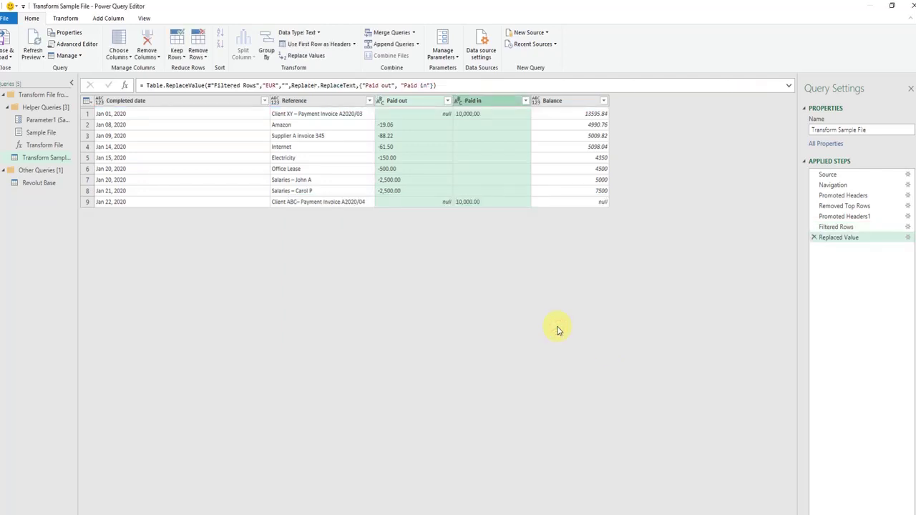
Set the data type of the Paid out, Paid in and Balance columns to Currency
{"action": "left_click", "coordinate": [576, 102], "text": "ctrl"}
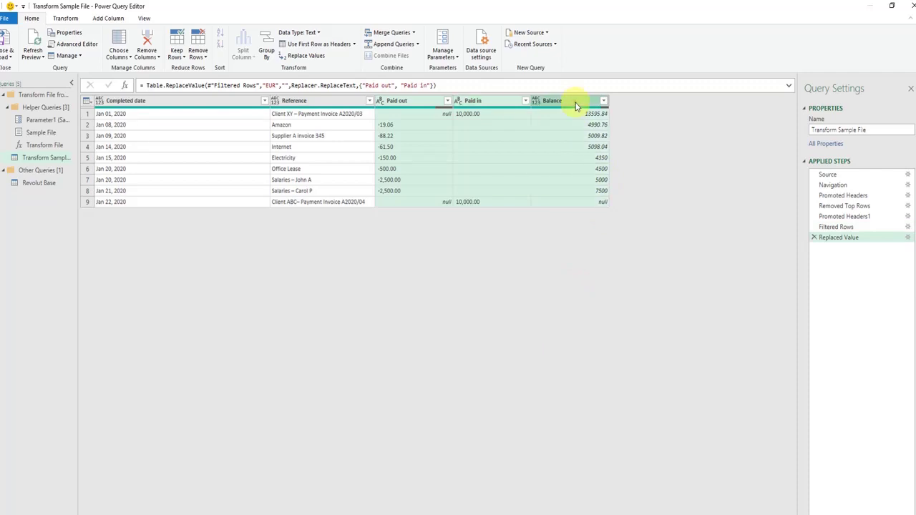
{"action": "left_click", "coordinate": [318, 33]}
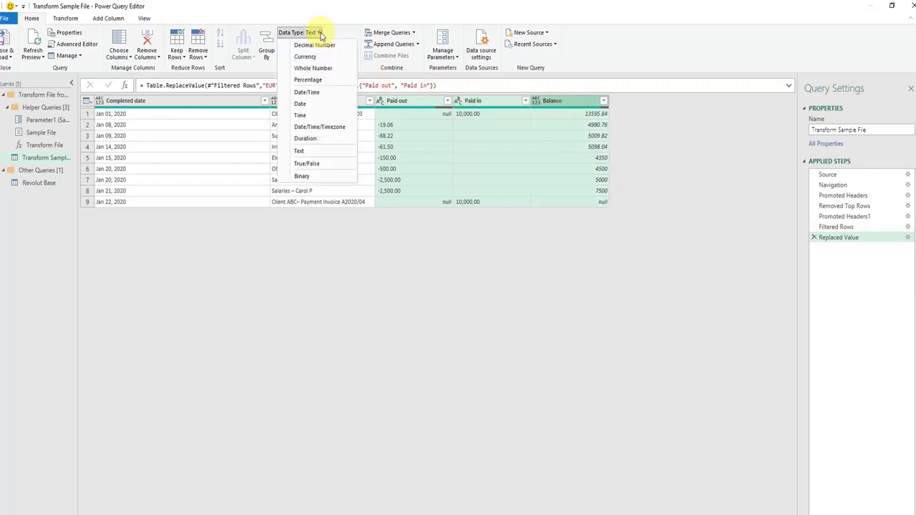
{"action": "left_click", "coordinate": [321, 57]}
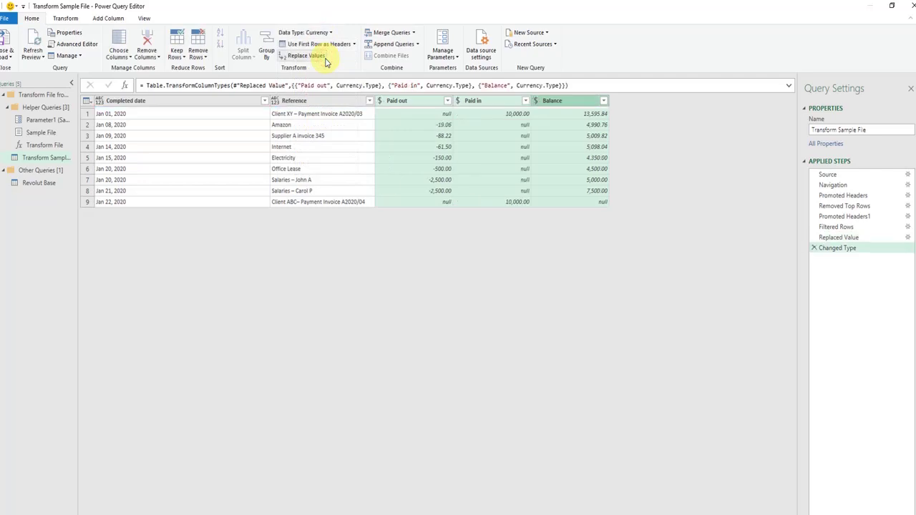
Set the Completed date column to Date and the Reference column to Text, and load the queries into the workbook
{"action": "left_click", "coordinate": [243, 101]}
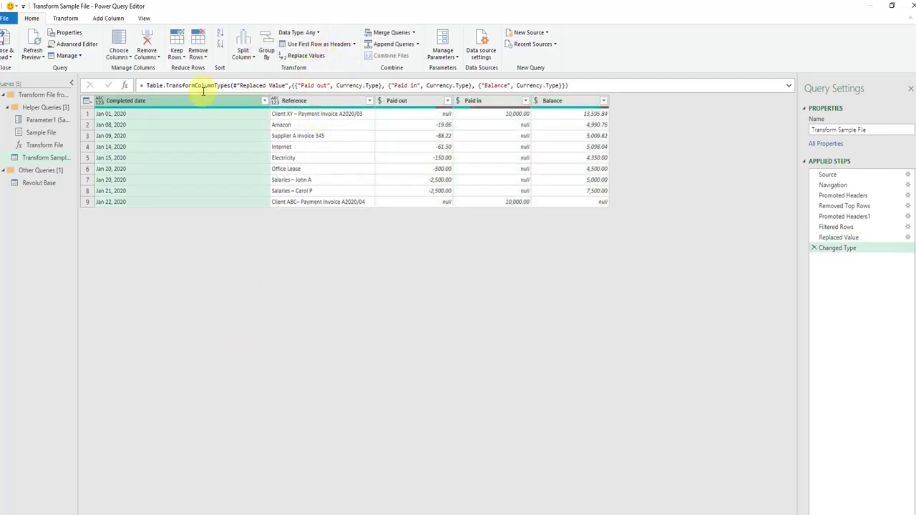
{"action": "left_click", "coordinate": [314, 33]}
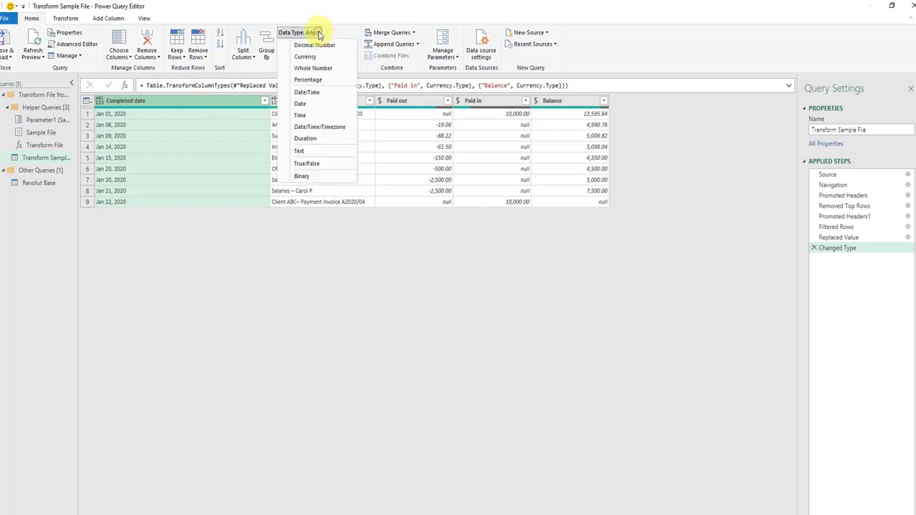
{"action": "left_click", "coordinate": [312, 106]}
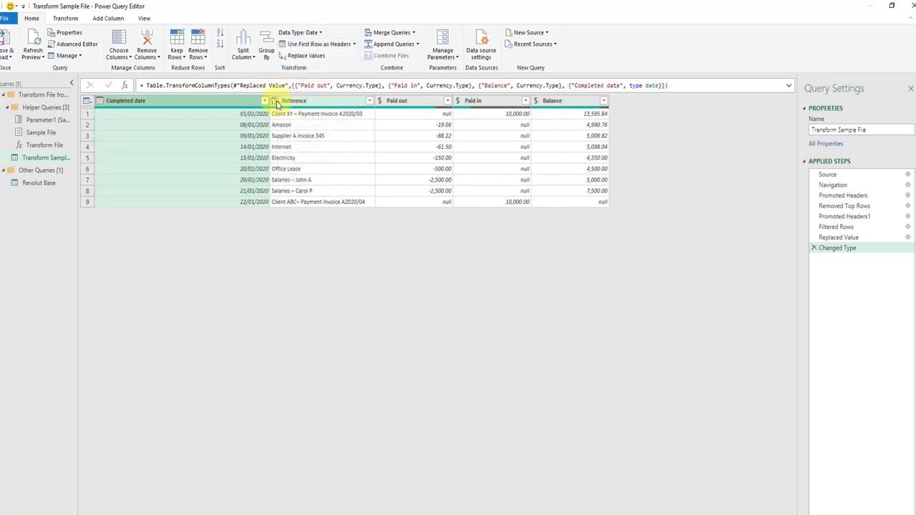
{"action": "left_click", "coordinate": [277, 102]}
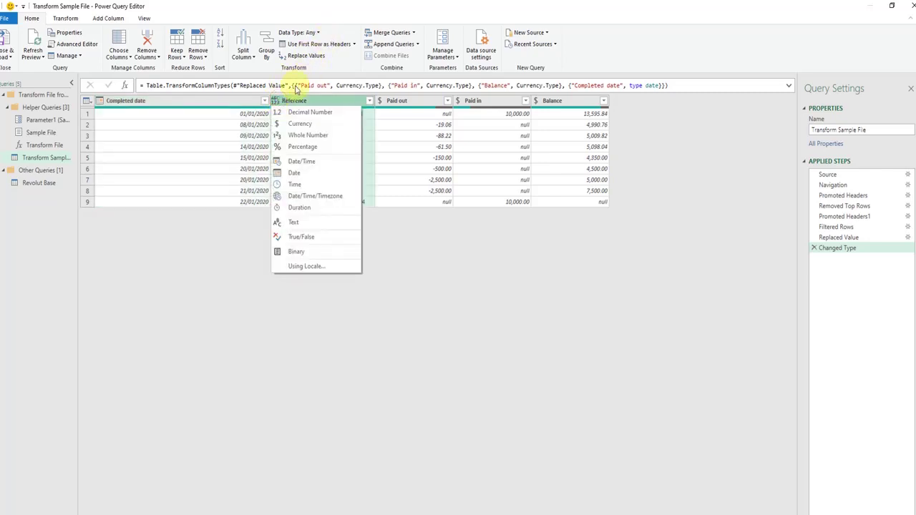
{"action": "left_click", "coordinate": [297, 222]}
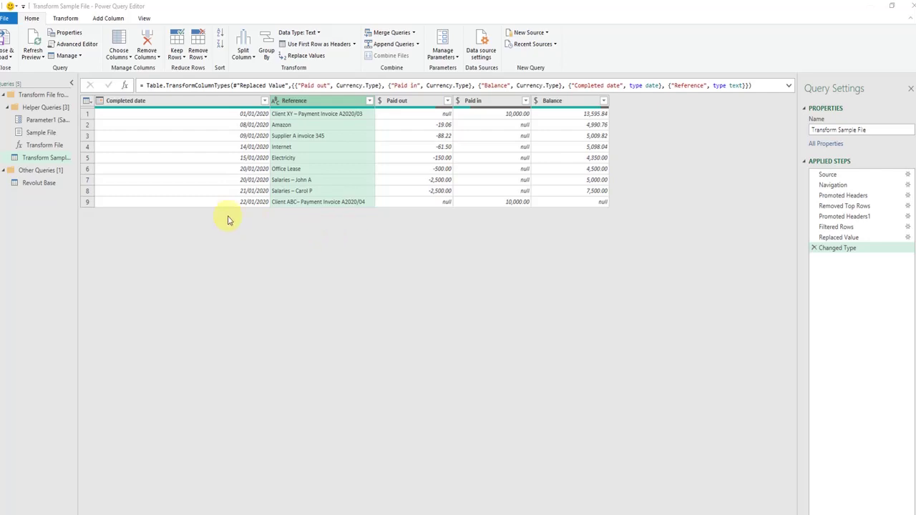
{"action": "left_click", "coordinate": [7, 39]}
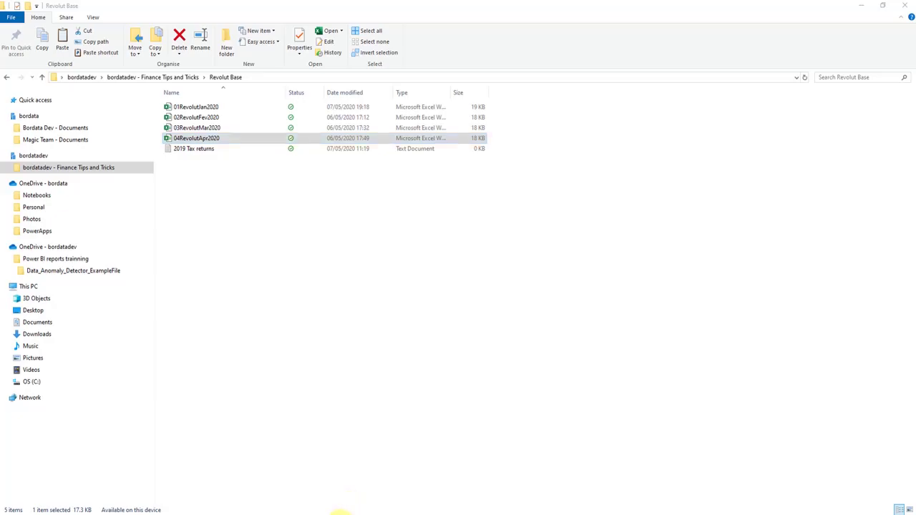
Switch from the folder window to the Book1 workbook in Excel and refresh all queries to bring in the 04RevolutApr2020 file
{"action": "left_click", "coordinate": [344, 509]}
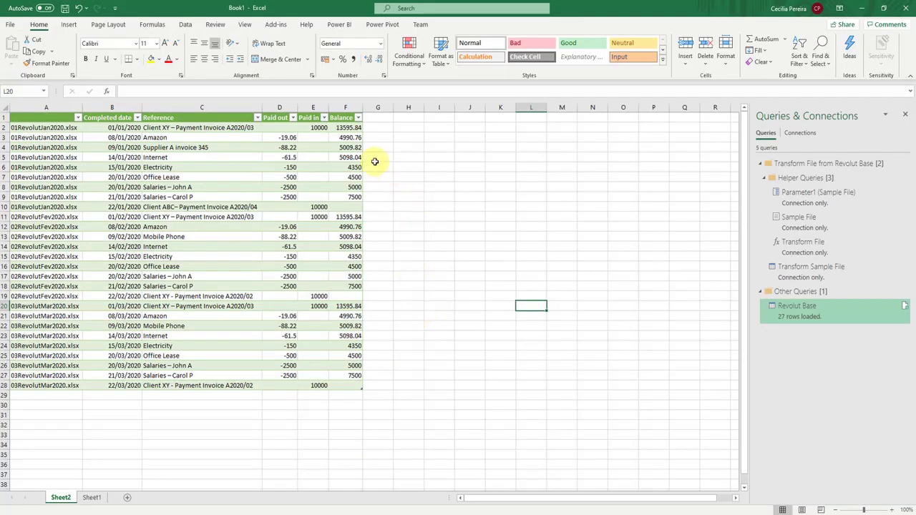
{"action": "left_click", "coordinate": [185, 25]}
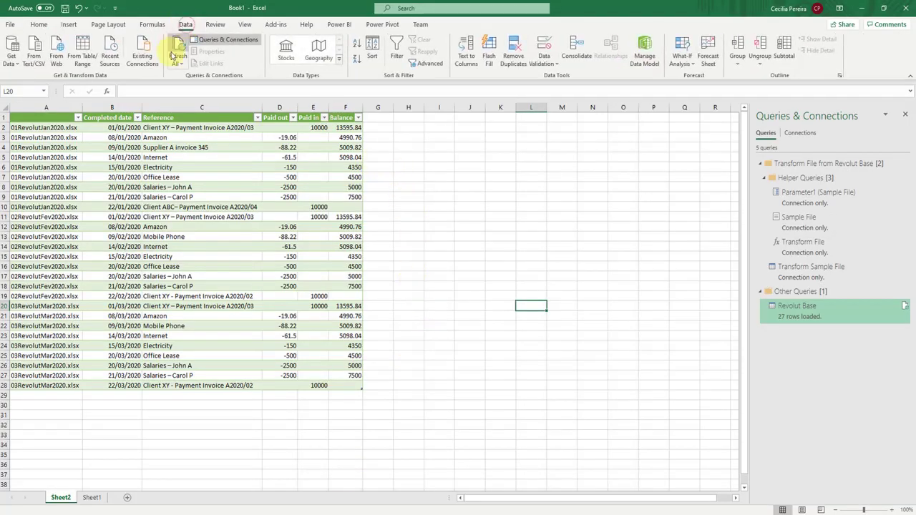
{"action": "left_click", "coordinate": [179, 49]}
{"action": "scroll", "coordinate": [384, 321], "scroll_direction": "down", "scroll_amount": 2}
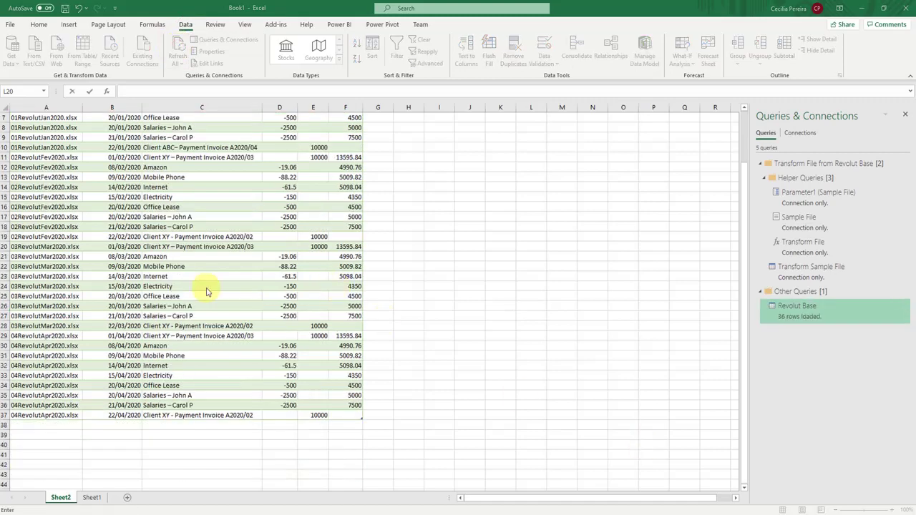
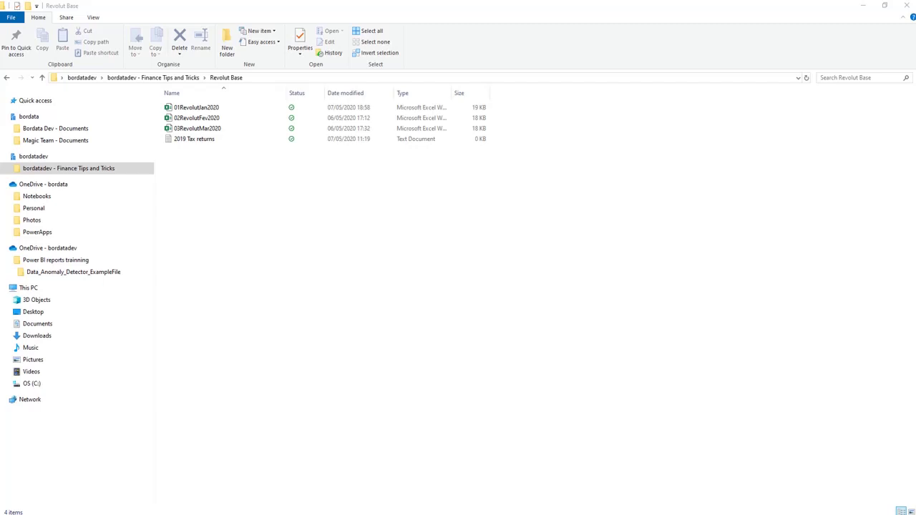
Open the 01RevolutJan2020 workbook from the Revolut Base folder and examine its header lines, transactions and footer text
{"action": "double_click", "coordinate": [214, 107]}
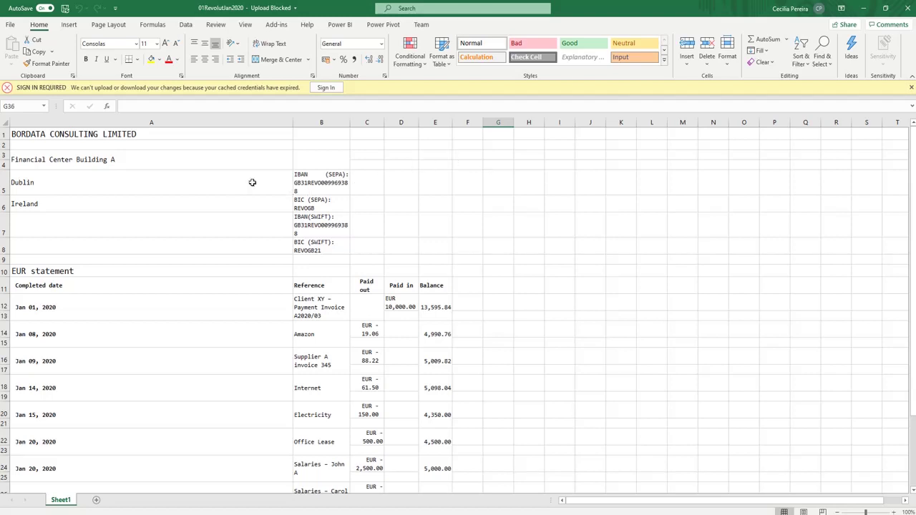
{"action": "left_click_drag", "start_coordinate": [202, 153], "coordinate": [202, 202]}
{"action": "scroll", "coordinate": [211, 227], "scroll_direction": "down", "scroll_amount": 5}
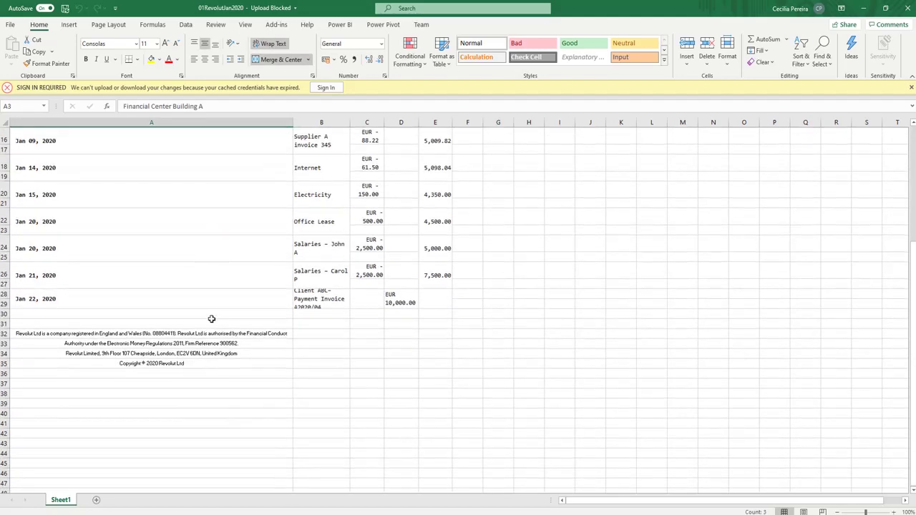
{"action": "scroll", "coordinate": [210, 333], "scroll_direction": "up", "scroll_amount": 3}
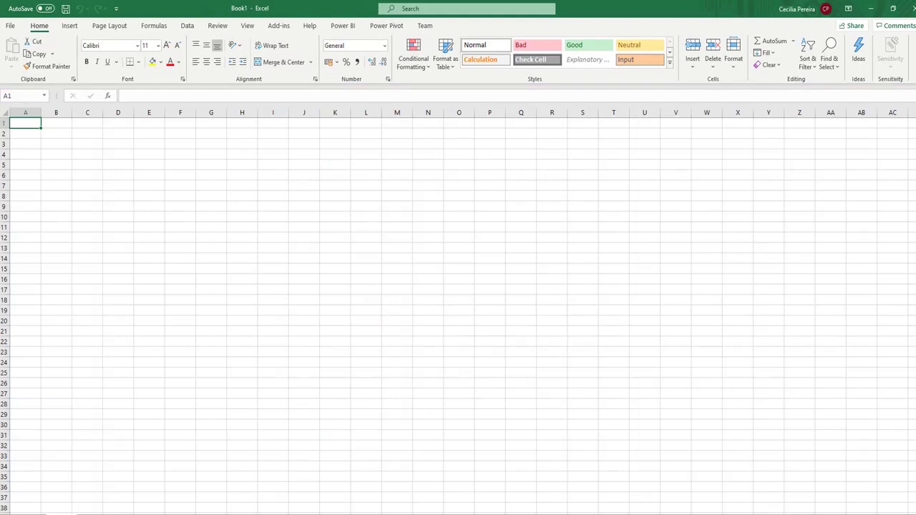
Connect the blank Book1 workbook to the Revolut Base folder as a data source and open its file list for transformation
{"action": "left_click", "coordinate": [188, 26]}
{"action": "left_click", "coordinate": [13, 63]}
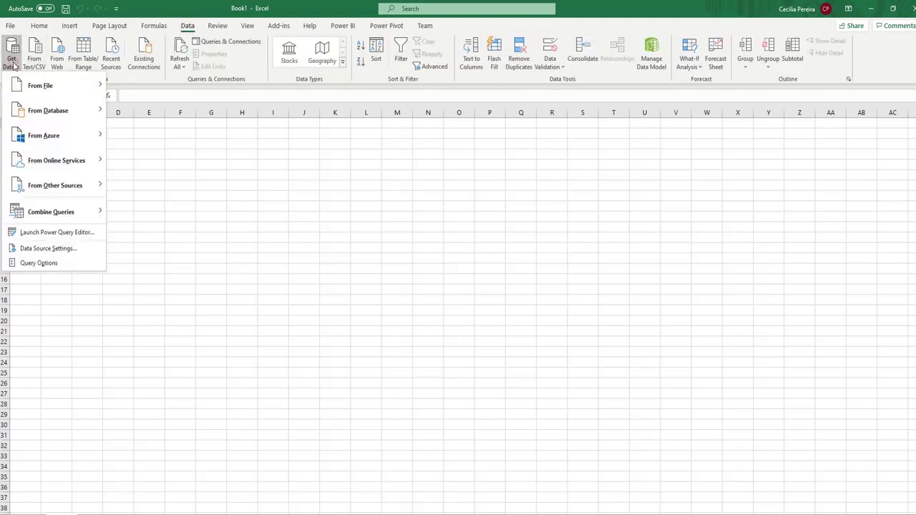
{"action": "mouse_move", "coordinate": [45, 84]}
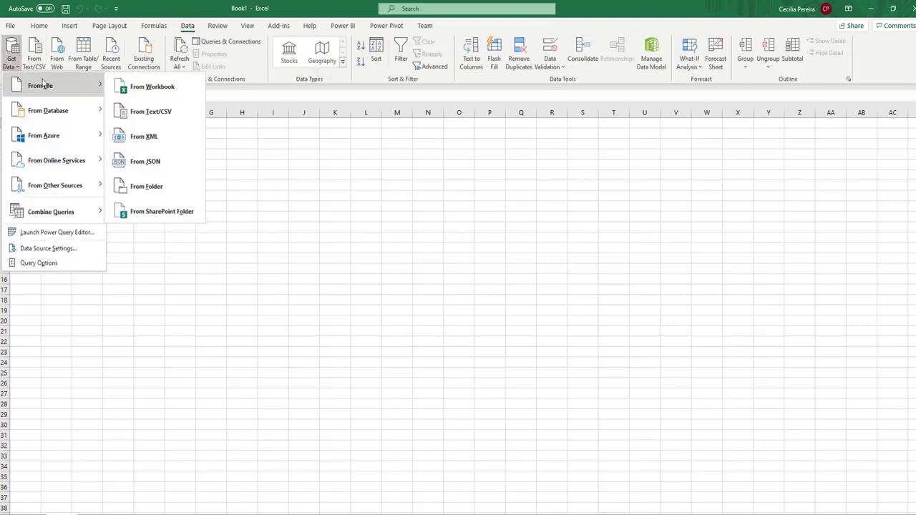
{"action": "left_click", "coordinate": [156, 185]}
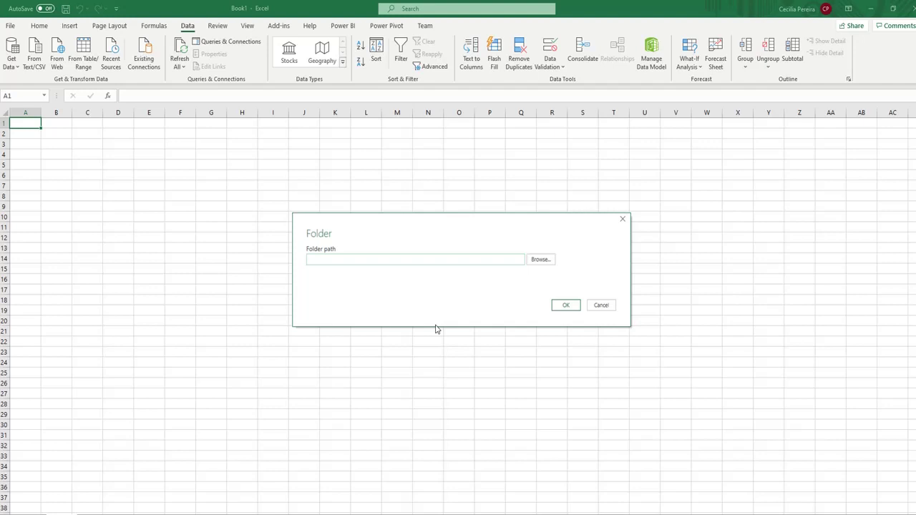
{"action": "left_click", "coordinate": [362, 260]}
{"action": "type", "text": "C:\\Users\\cissa\\bordatadev\\bordatadev - Finance Tips and Tricks\\Revolut Base"}
{"action": "left_click", "coordinate": [565, 305]}
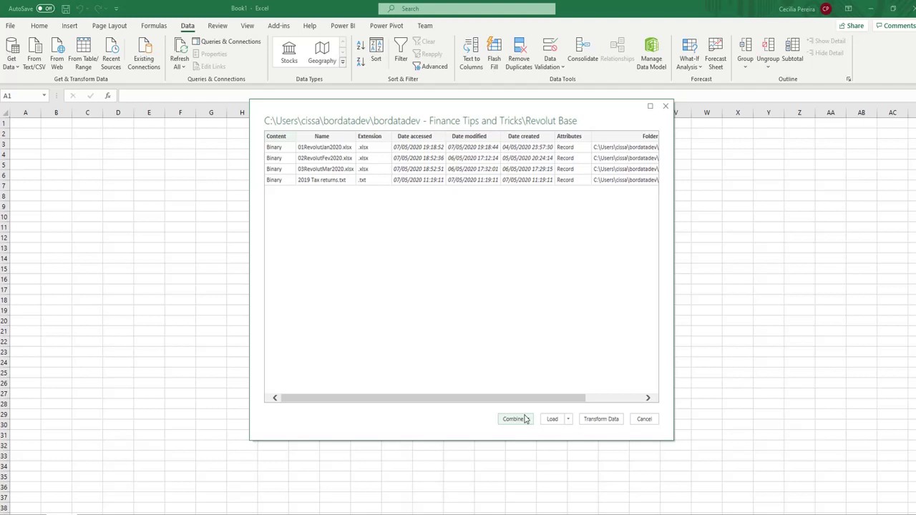
{"action": "left_click", "coordinate": [602, 419]}
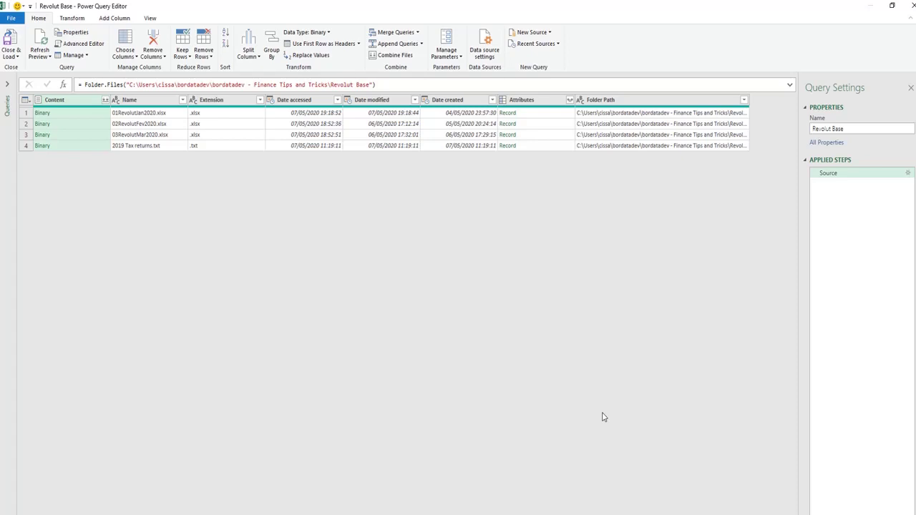
Filter the Extension column to exclude .txt files and keep only .xlsx files
{"action": "left_click", "coordinate": [243, 145]}
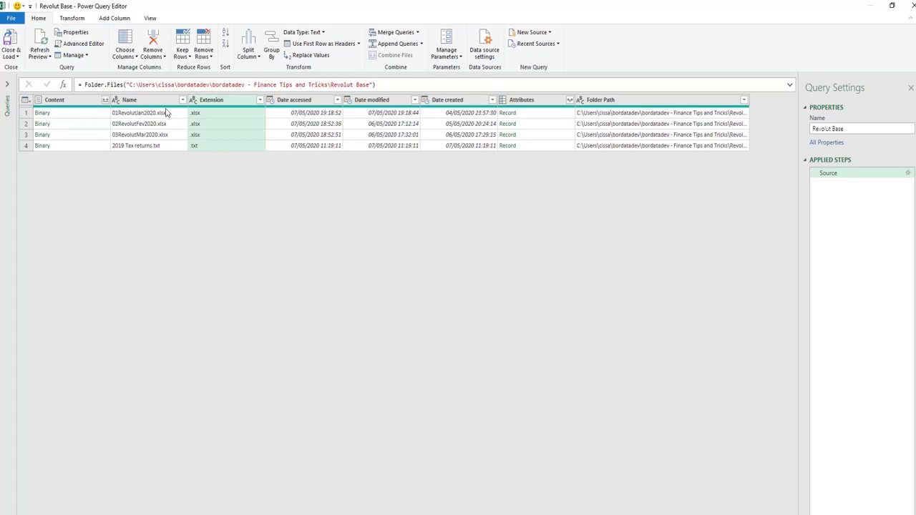
{"action": "left_click", "coordinate": [260, 100]}
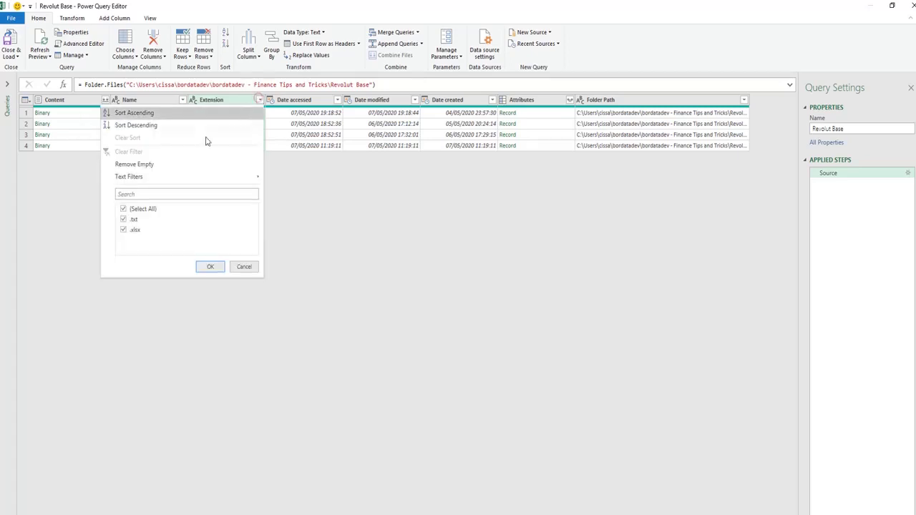
{"action": "left_click", "coordinate": [123, 219]}
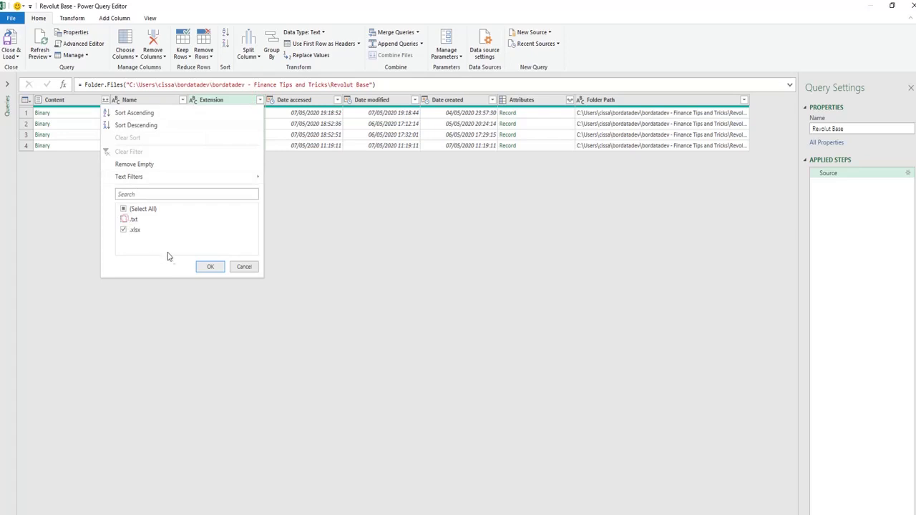
{"action": "left_click", "coordinate": [207, 269]}
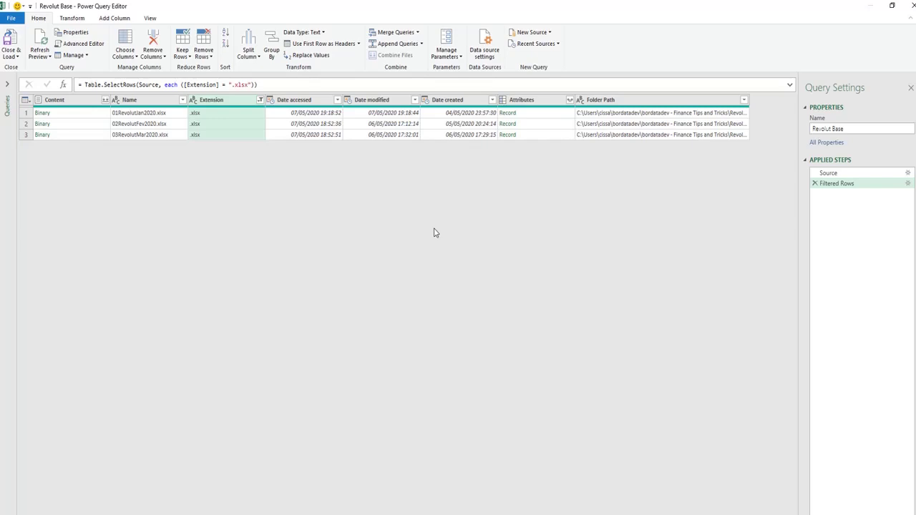
Combine the files in the Content column with the first file as sample and Sheet1 as the object, and review the rows
{"action": "left_click", "coordinate": [106, 102]}
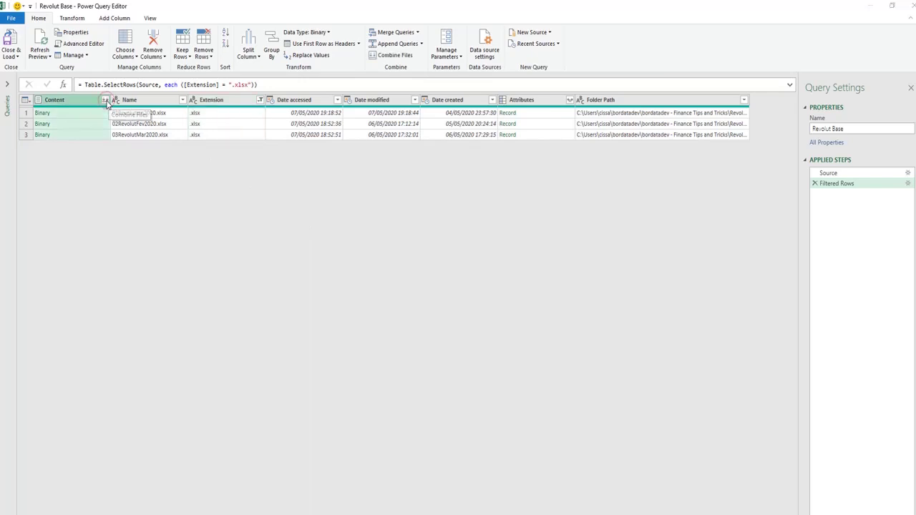
{"action": "left_click", "coordinate": [401, 142]}
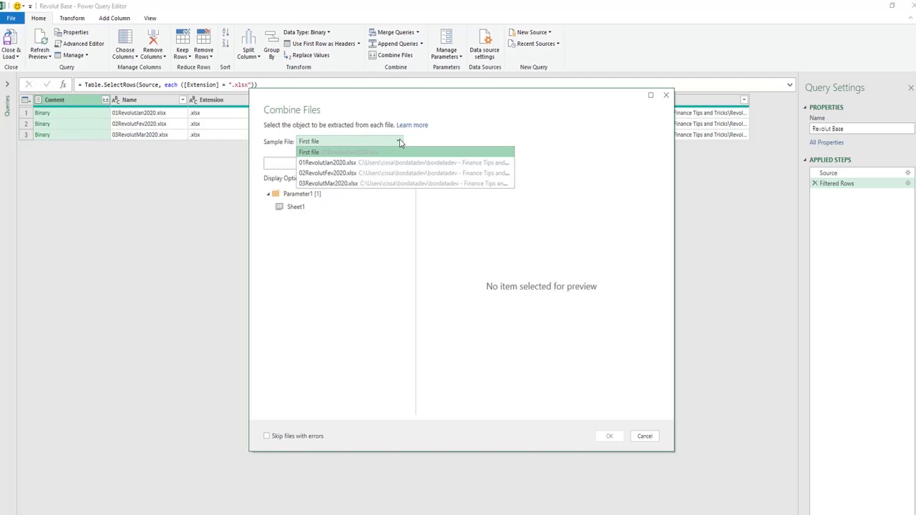
{"action": "left_click", "coordinate": [386, 206]}
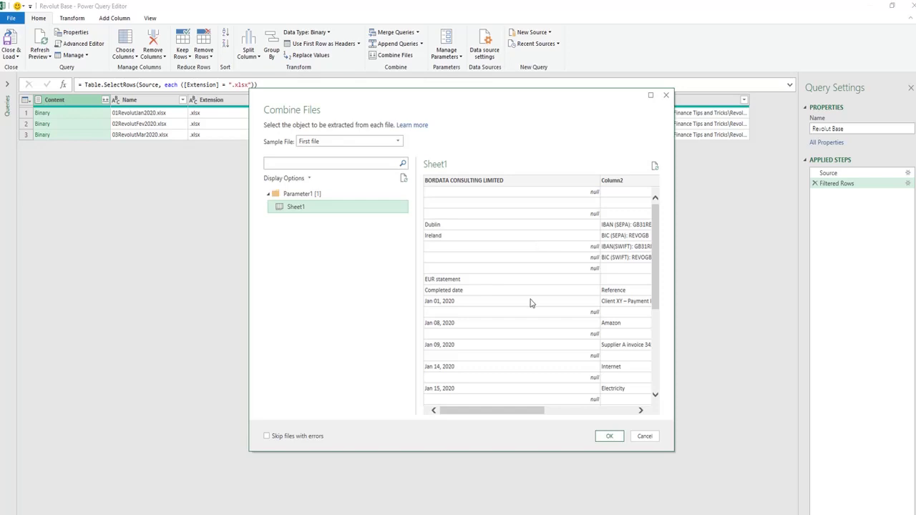
{"action": "left_click_drag", "start_coordinate": [505, 410], "coordinate": [589, 416]}
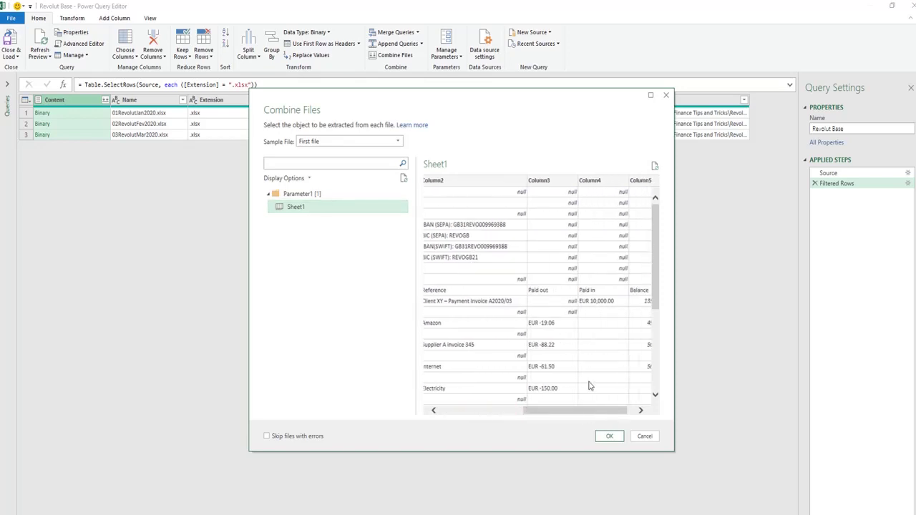
{"action": "left_click", "coordinate": [608, 435]}
{"action": "scroll", "coordinate": [164, 217], "scroll_direction": "down", "scroll_amount": 12}
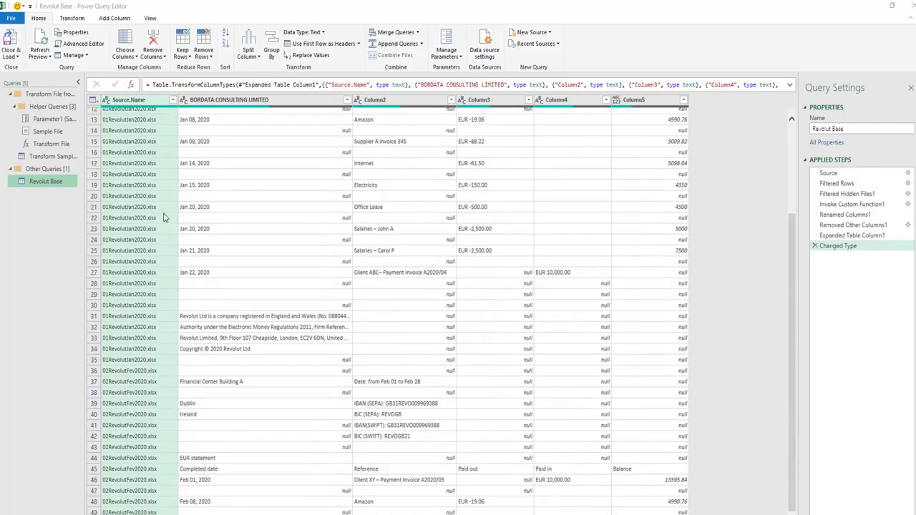
In the Transform Sample File query, remove the top 9 rows and promote the Completed date row to column headers
{"action": "scroll", "coordinate": [173, 404], "scroll_direction": "down", "scroll_amount": 6}
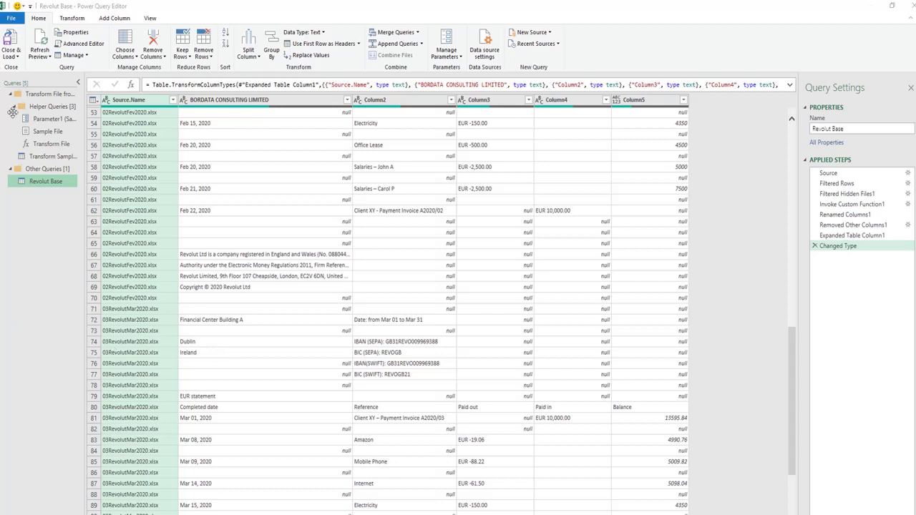
{"action": "left_click", "coordinate": [53, 157]}
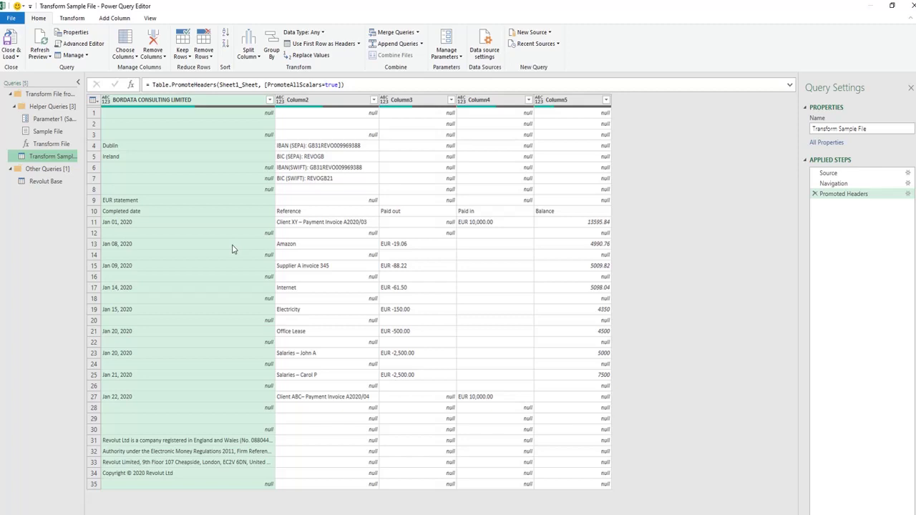
{"action": "left_click", "coordinate": [93, 212]}
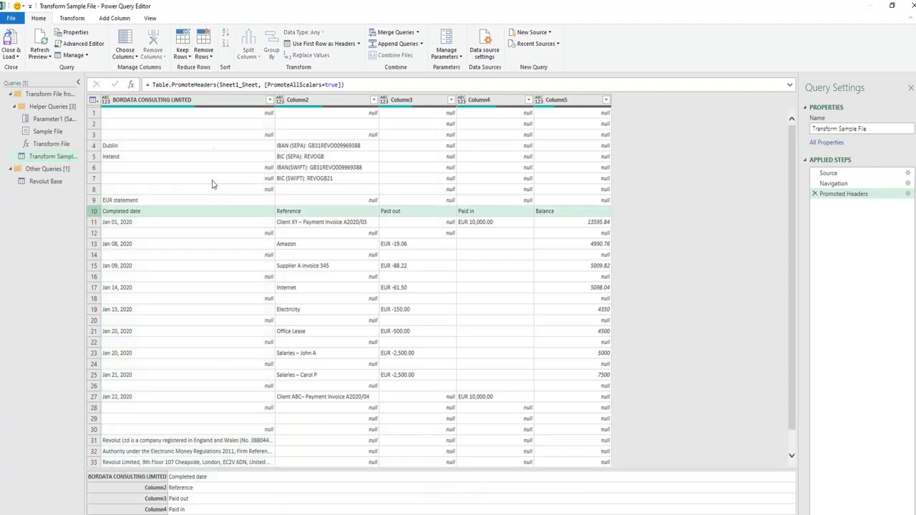
{"action": "left_click", "coordinate": [206, 52]}
{"action": "left_click", "coordinate": [229, 68]}
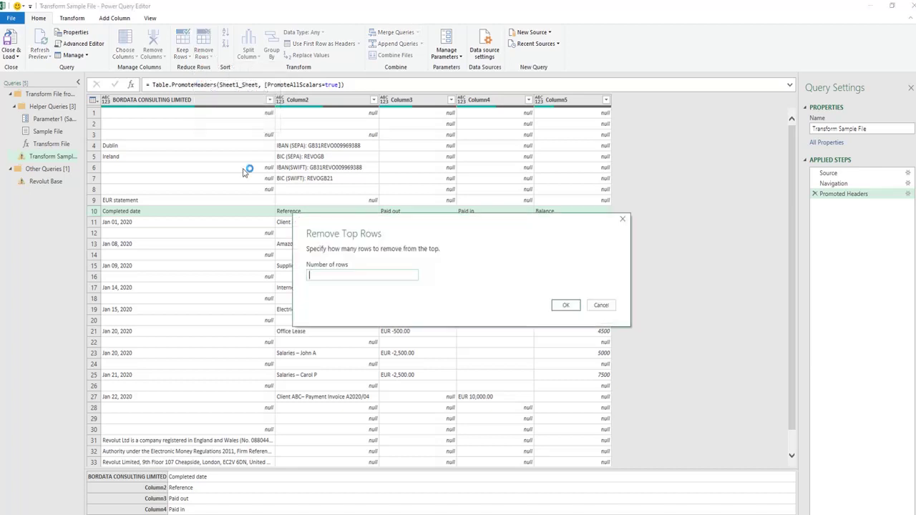
{"action": "type", "text": "9"}
{"action": "left_click", "coordinate": [565, 305]}
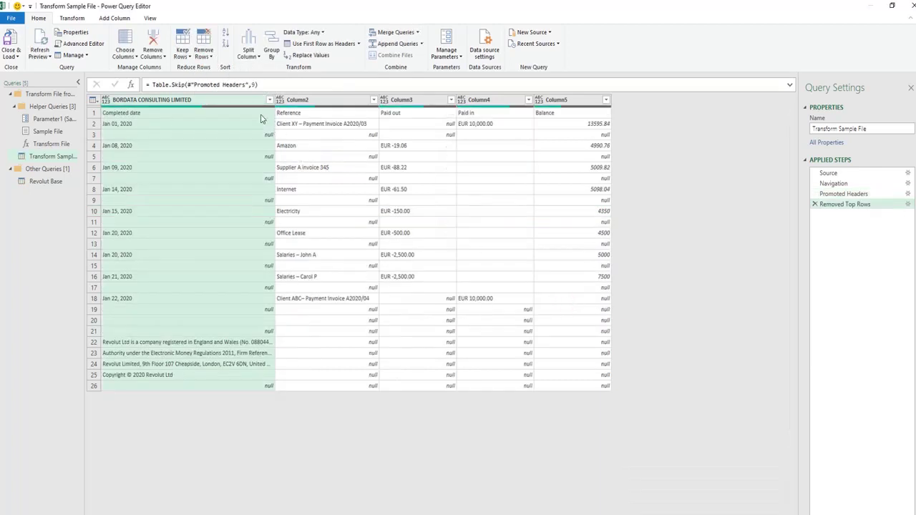
{"action": "left_click", "coordinate": [334, 45]}
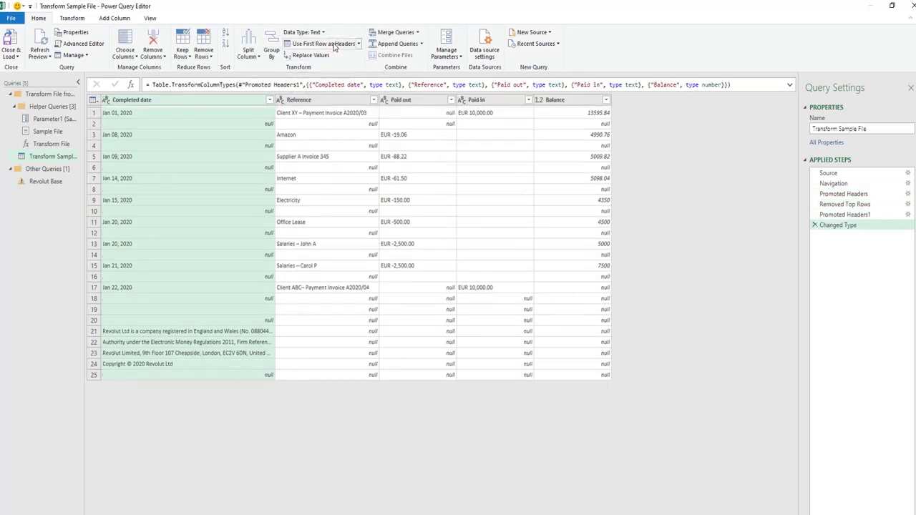
Delete the Changed Type step from the Revolut Base query and from the Transform Sample File query
{"action": "left_click", "coordinate": [61, 181]}
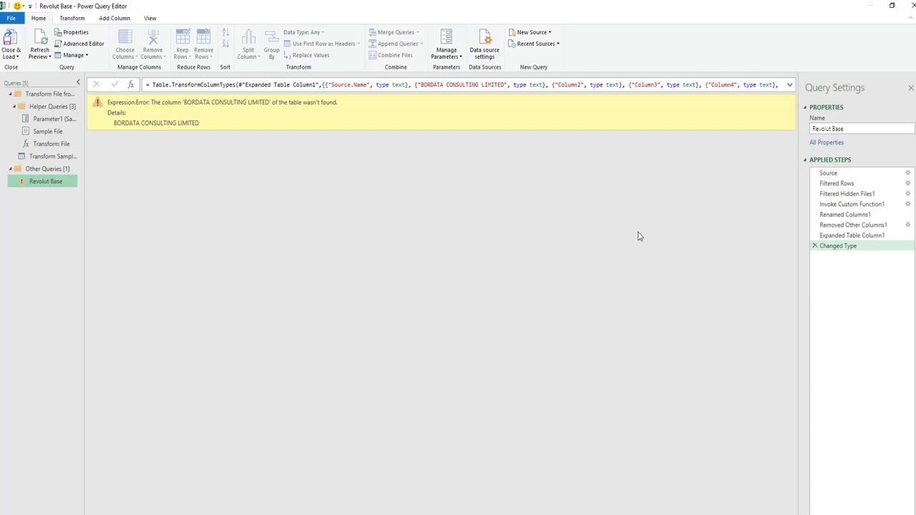
{"action": "left_click", "coordinate": [814, 247]}
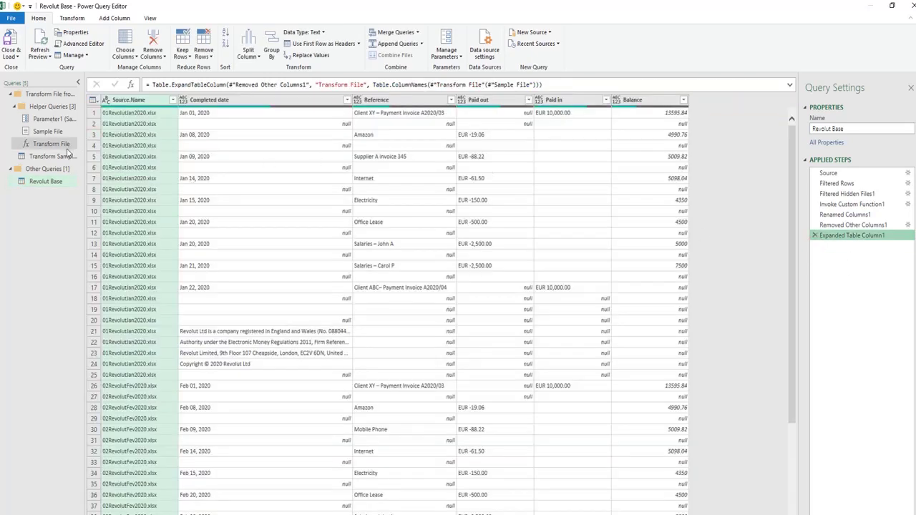
{"action": "left_click", "coordinate": [63, 155]}
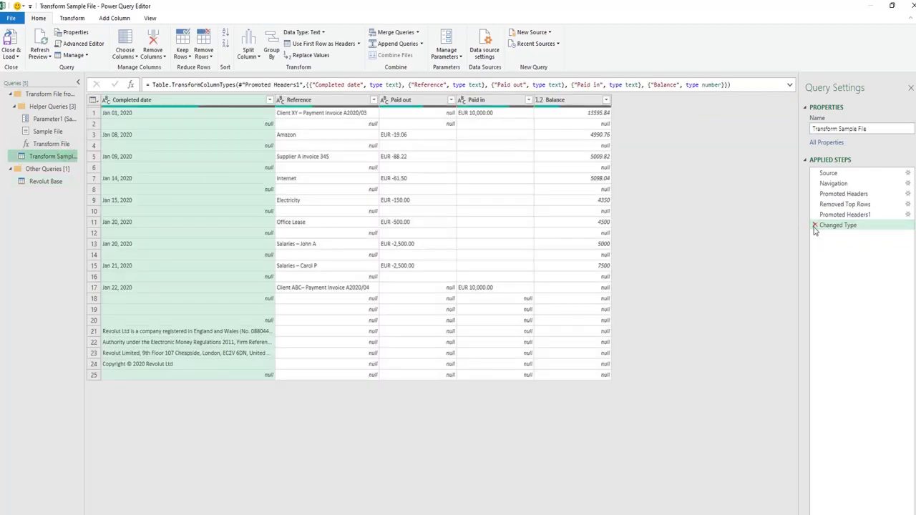
{"action": "left_click", "coordinate": [814, 225]}
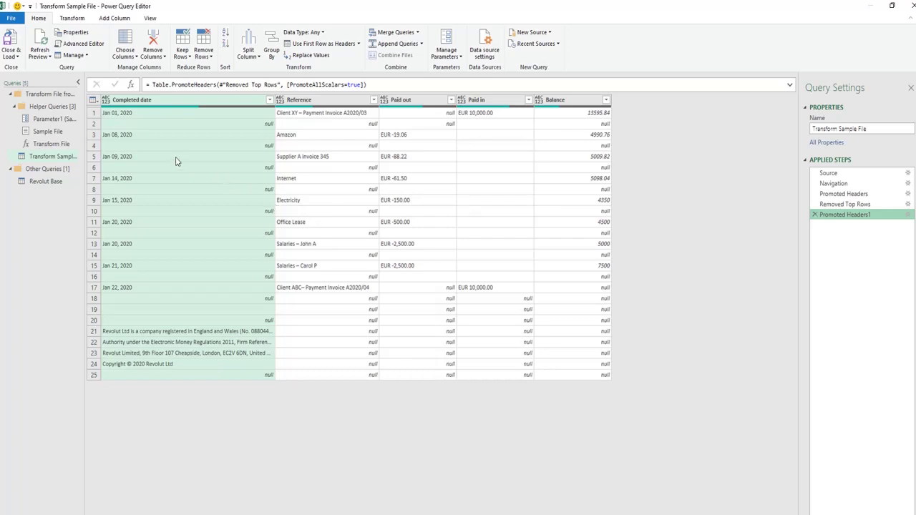
Filter the Completed date column to exclude null, blank, Authority, Copyright and Revolut company footer entries, keeping only the dates
{"action": "left_click", "coordinate": [269, 99]}
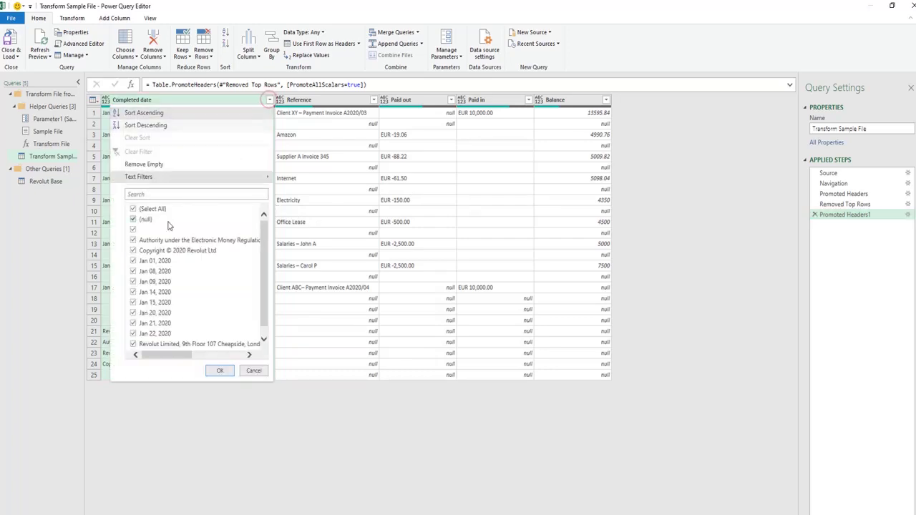
{"action": "left_click", "coordinate": [132, 219]}
{"action": "left_click", "coordinate": [132, 229]}
{"action": "left_click", "coordinate": [133, 240]}
{"action": "left_click", "coordinate": [132, 250]}
{"action": "left_click", "coordinate": [132, 344]}
{"action": "scroll", "coordinate": [135, 344], "scroll_direction": "down", "scroll_amount": 1}
{"action": "left_click", "coordinate": [133, 345]}
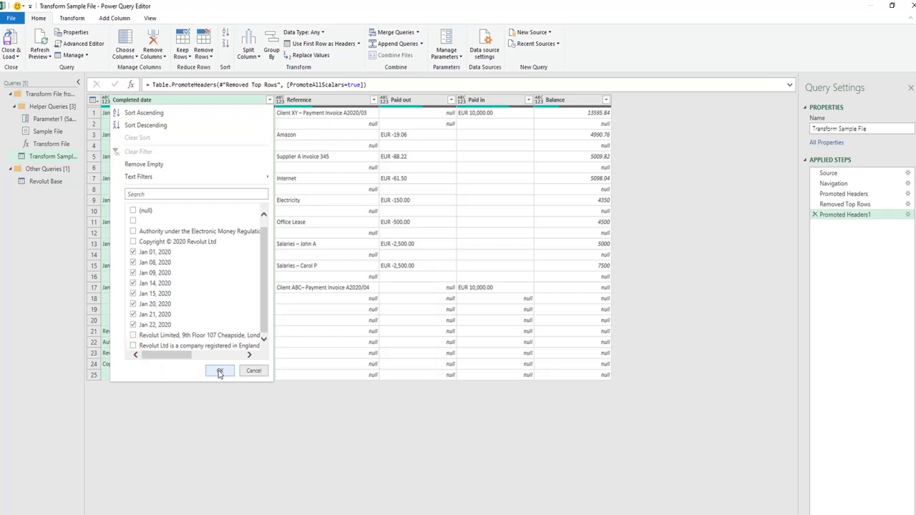
{"action": "left_click", "coordinate": [220, 371]}
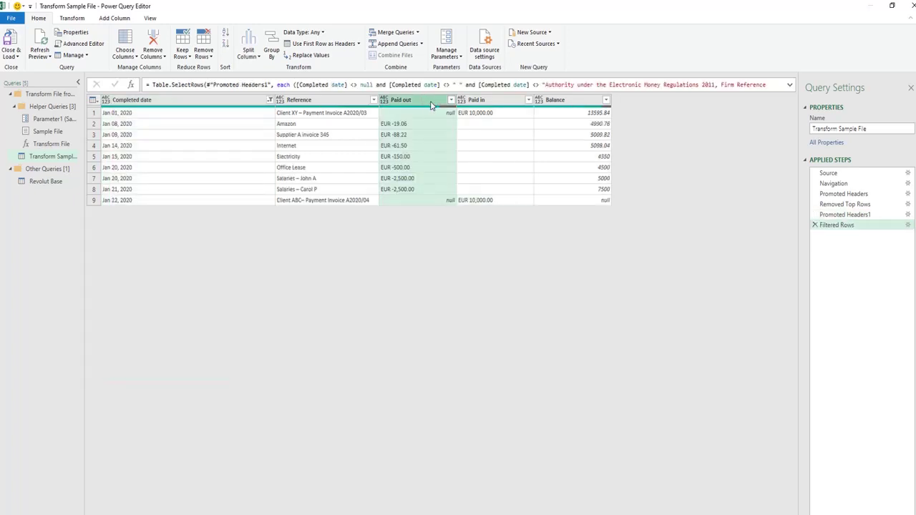
Replace EUR with an empty value in the Paid out and Paid in columns
{"action": "left_click", "coordinate": [487, 100], "text": "ctrl"}
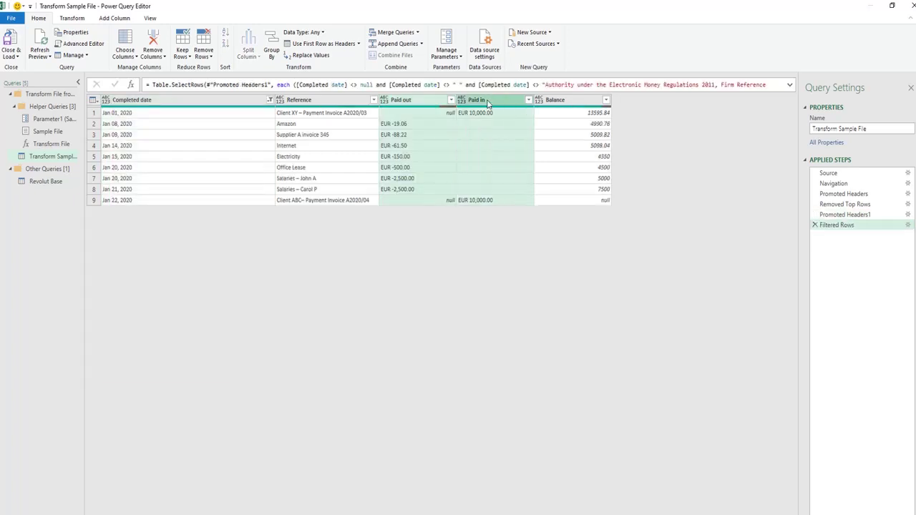
{"action": "left_click", "coordinate": [315, 55]}
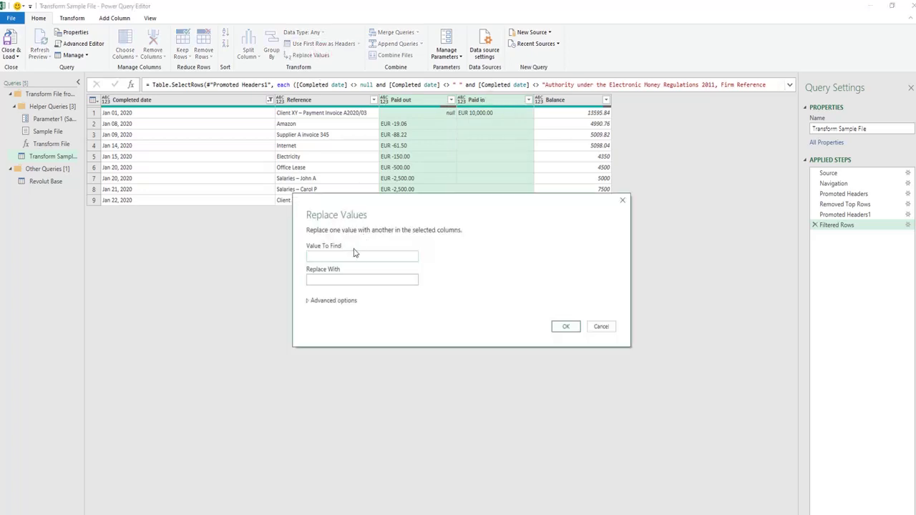
{"action": "type", "text": "EUR"}
{"action": "left_click", "coordinate": [354, 279]}
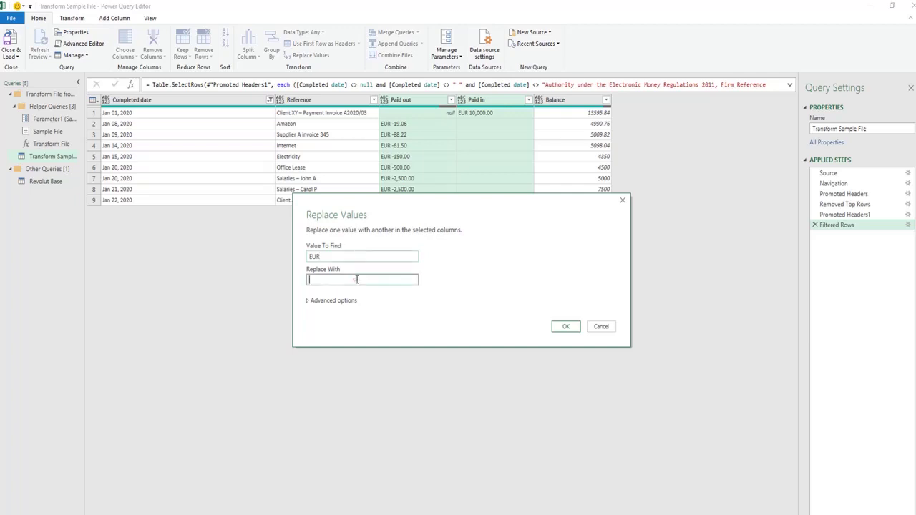
{"action": "left_click", "coordinate": [564, 327]}
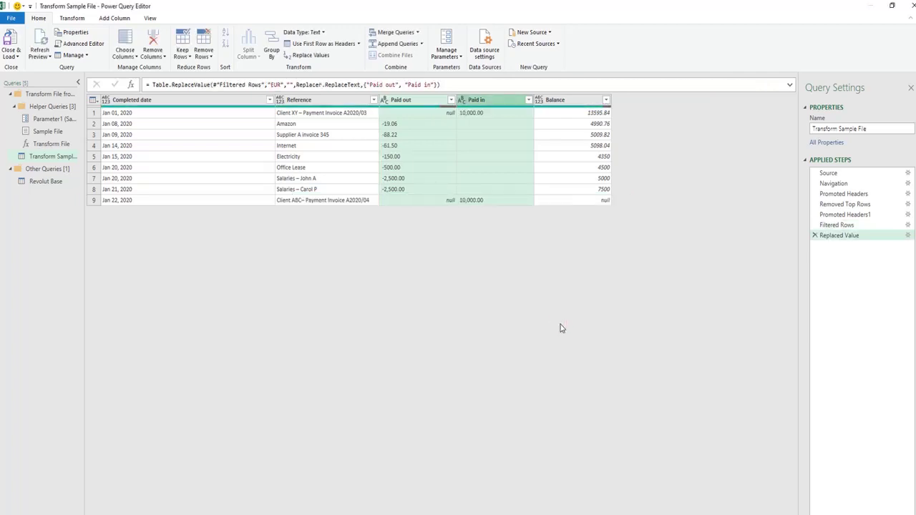
Change the data type of the Paid out, Paid in and Balance columns to Currency
{"action": "left_click", "coordinate": [578, 100], "text": "ctrl"}
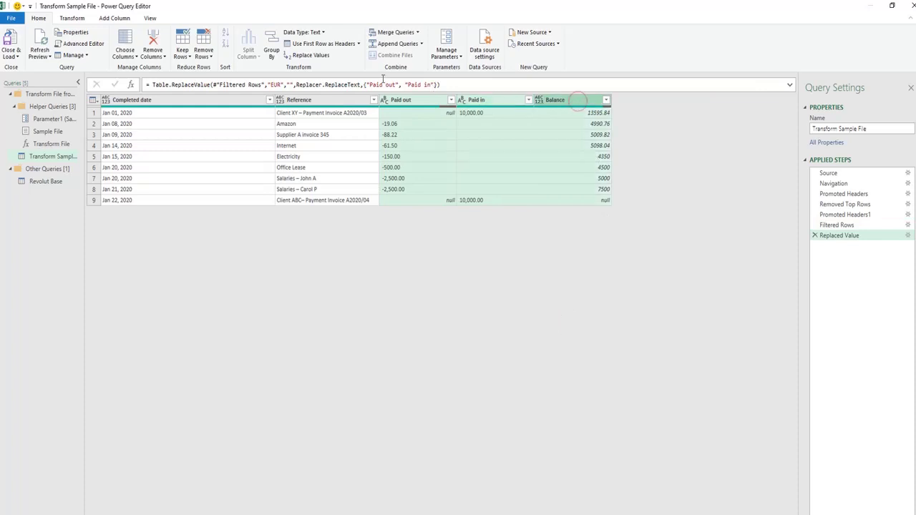
{"action": "left_click", "coordinate": [322, 32]}
{"action": "left_click", "coordinate": [329, 59]}
Set the Completed date column's data type to Date and the Reference column's to Text
{"action": "left_click", "coordinate": [204, 110]}
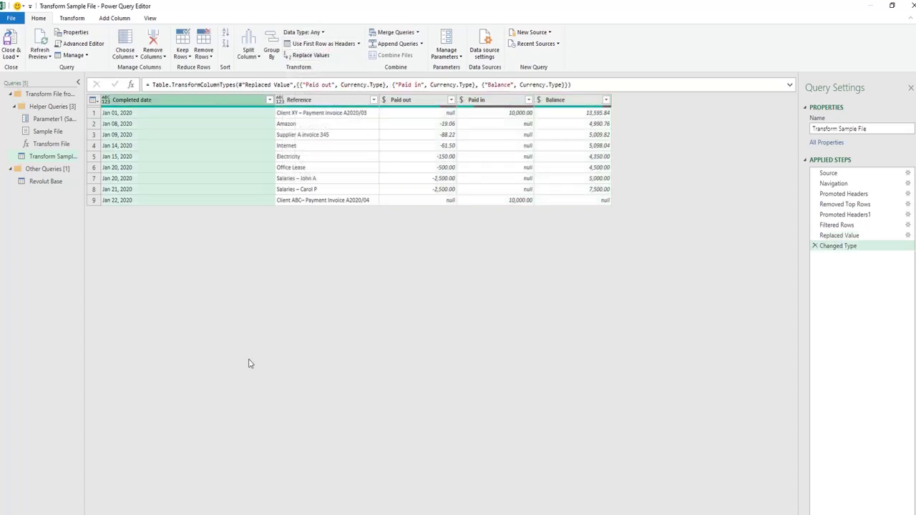
{"action": "left_click", "coordinate": [322, 32]}
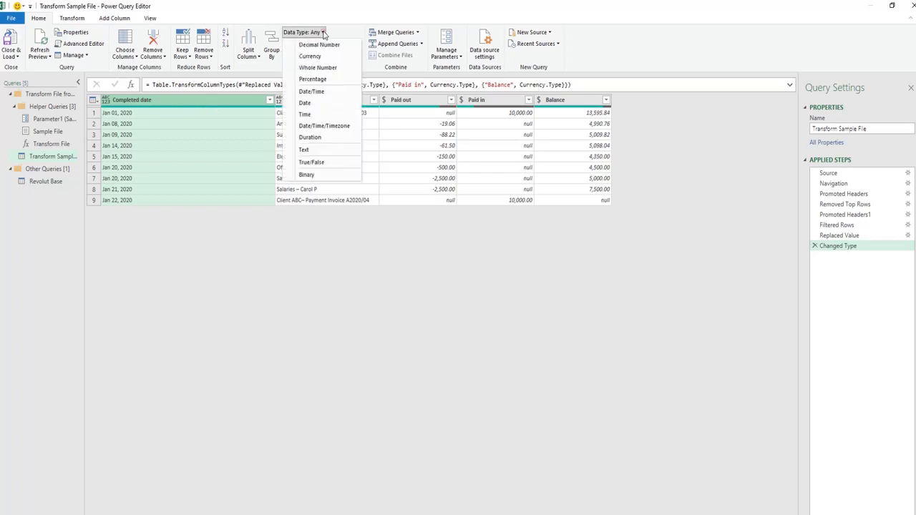
{"action": "left_click", "coordinate": [316, 103]}
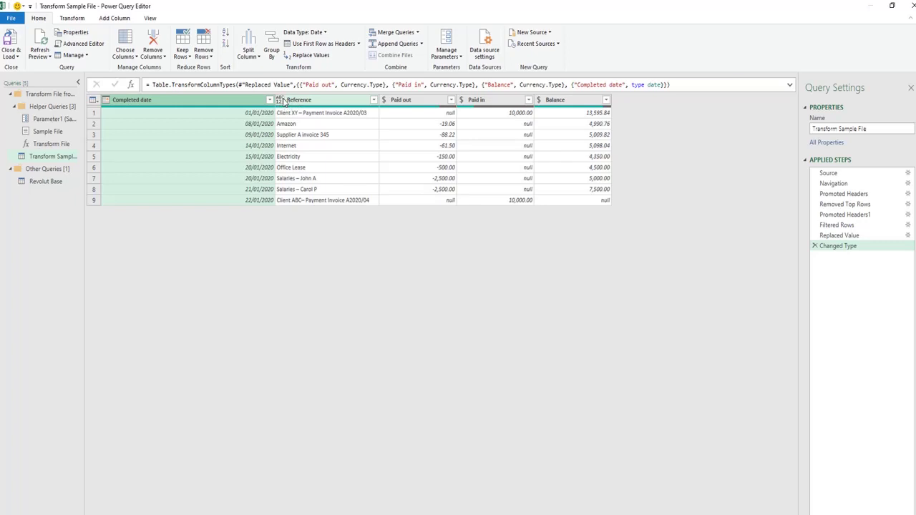
{"action": "left_click", "coordinate": [281, 102]}
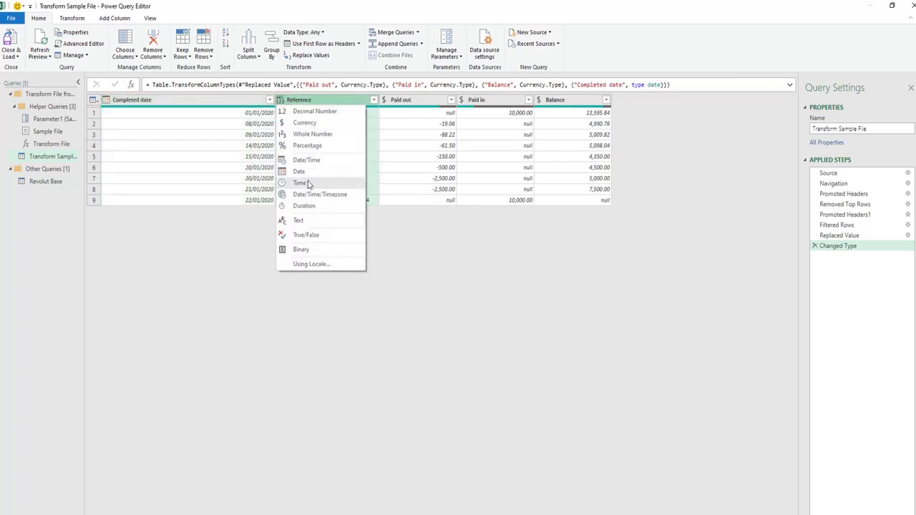
{"action": "left_click", "coordinate": [299, 220]}
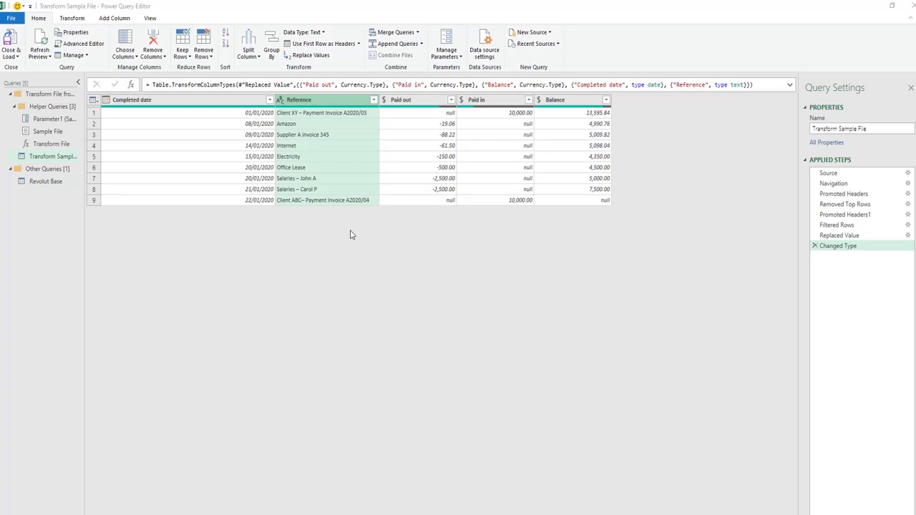
Load the cleaned query into the Book1 workbook and refresh it to include the 04RevolutApr2020 file from the Revolut Base folder
{"action": "left_click", "coordinate": [12, 43]}
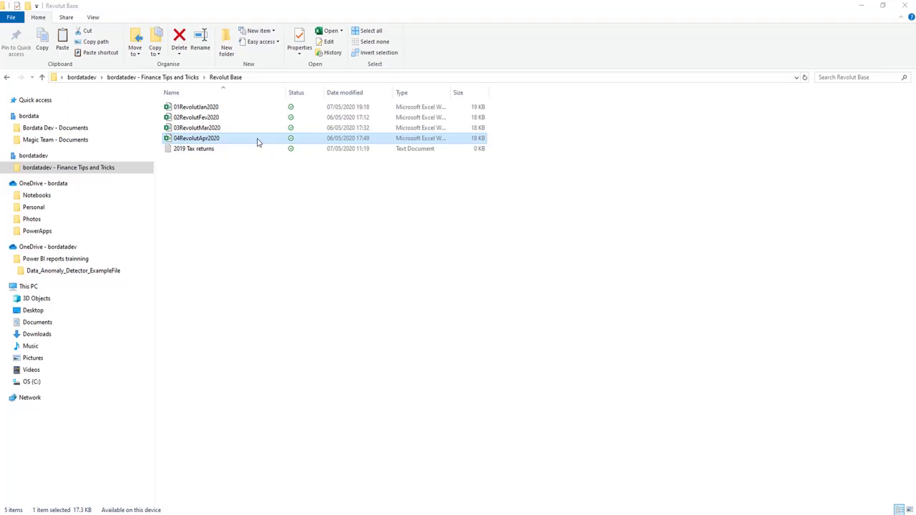
{"action": "double_click", "coordinate": [259, 141]}
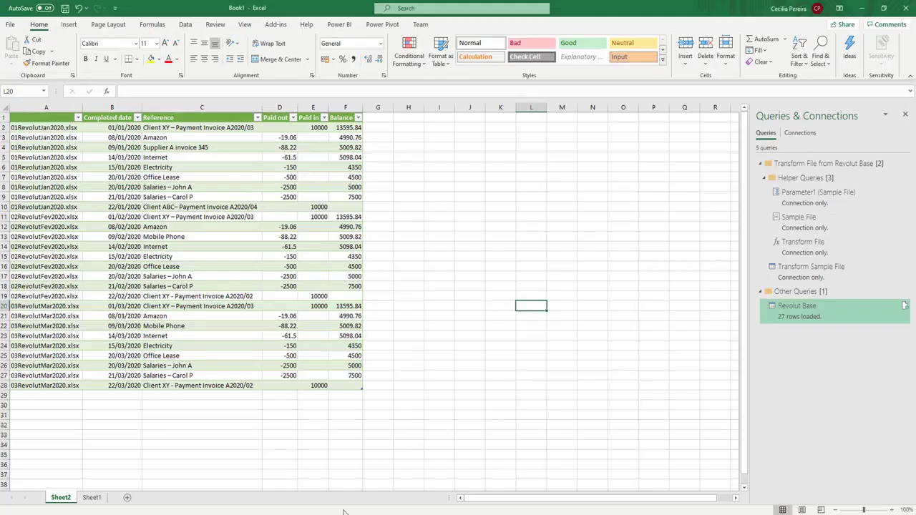
{"action": "left_click", "coordinate": [185, 25]}
{"action": "left_click", "coordinate": [176, 56]}
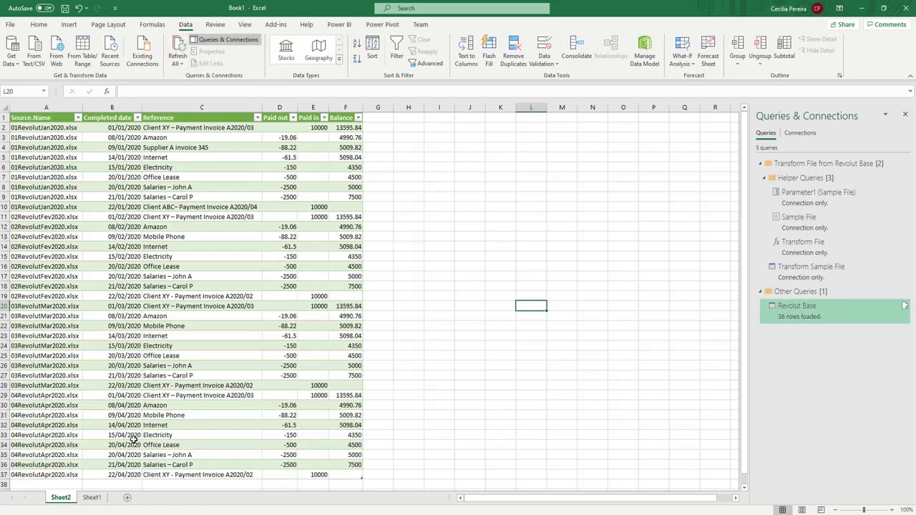
{"action": "scroll", "coordinate": [130, 435], "scroll_direction": "down", "scroll_amount": 2}
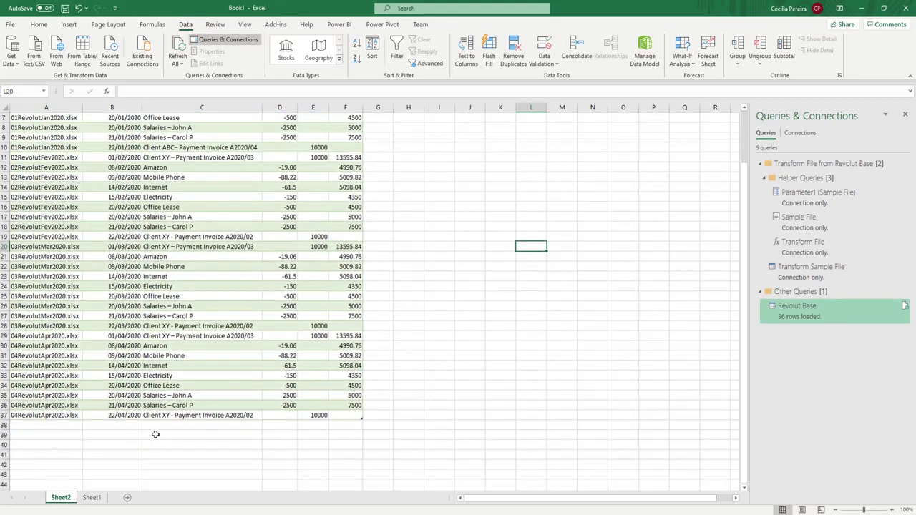